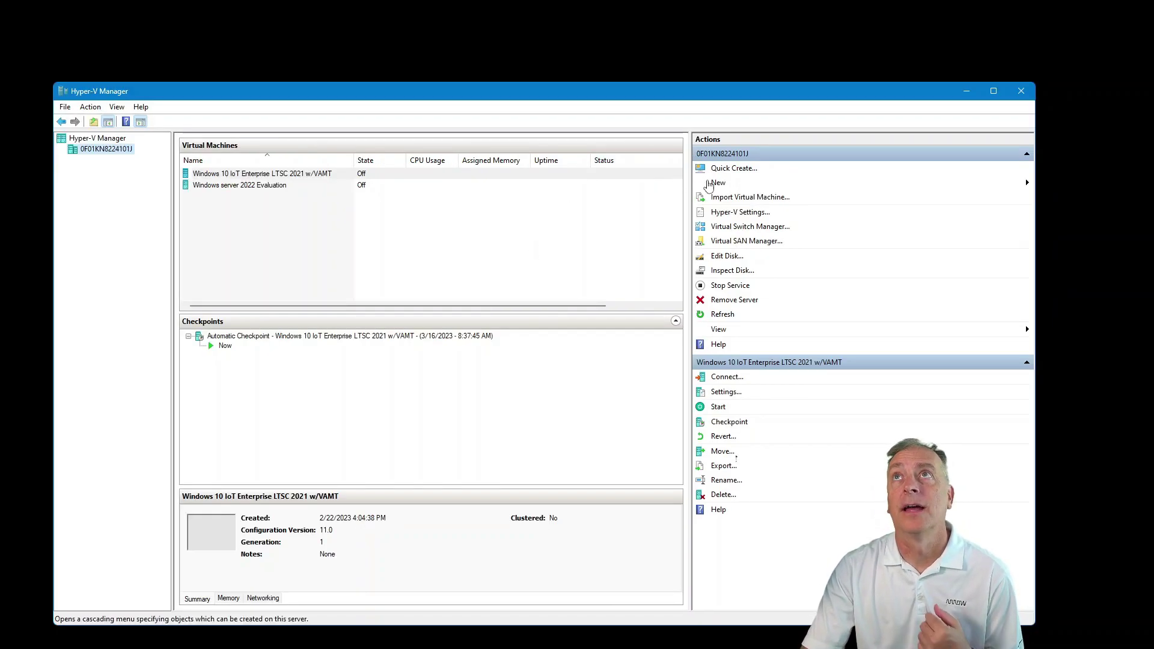
Start a new VM named Windows 11 IoT Enterprise LTSC Preview as Generation 2.
{"action": "mouse_move", "coordinate": [718, 183]}
{"action": "left_click", "coordinate": [1084, 184]}
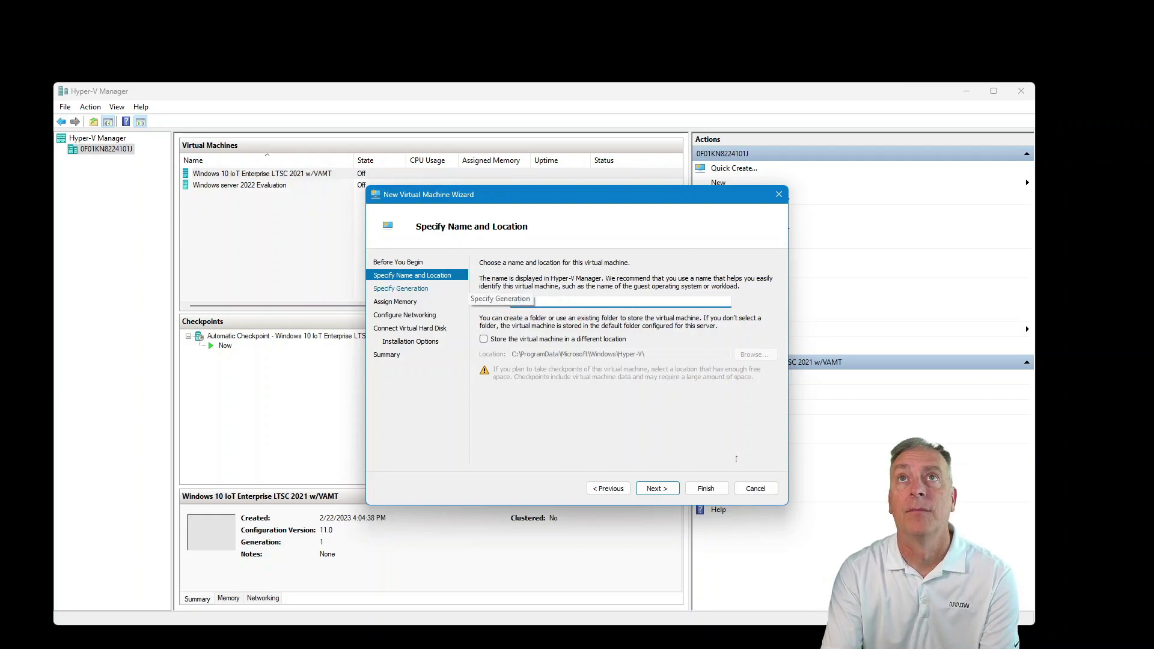
{"action": "type", "text": "Windows 11 IoT"}
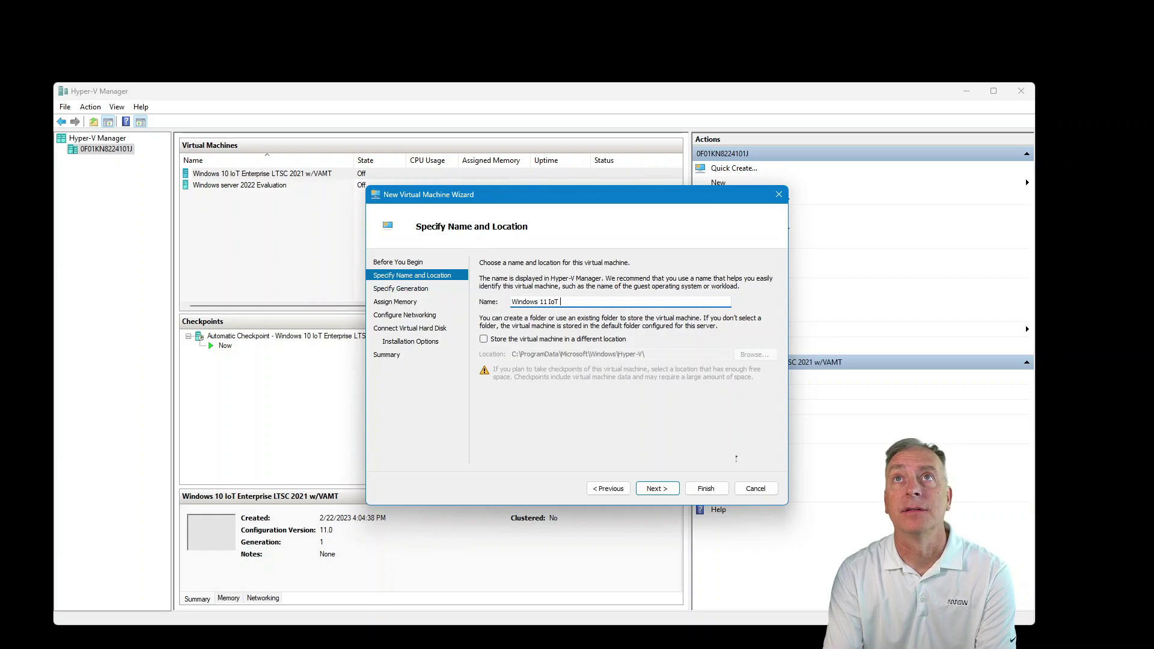
{"action": "type", "text": "LTSC"}
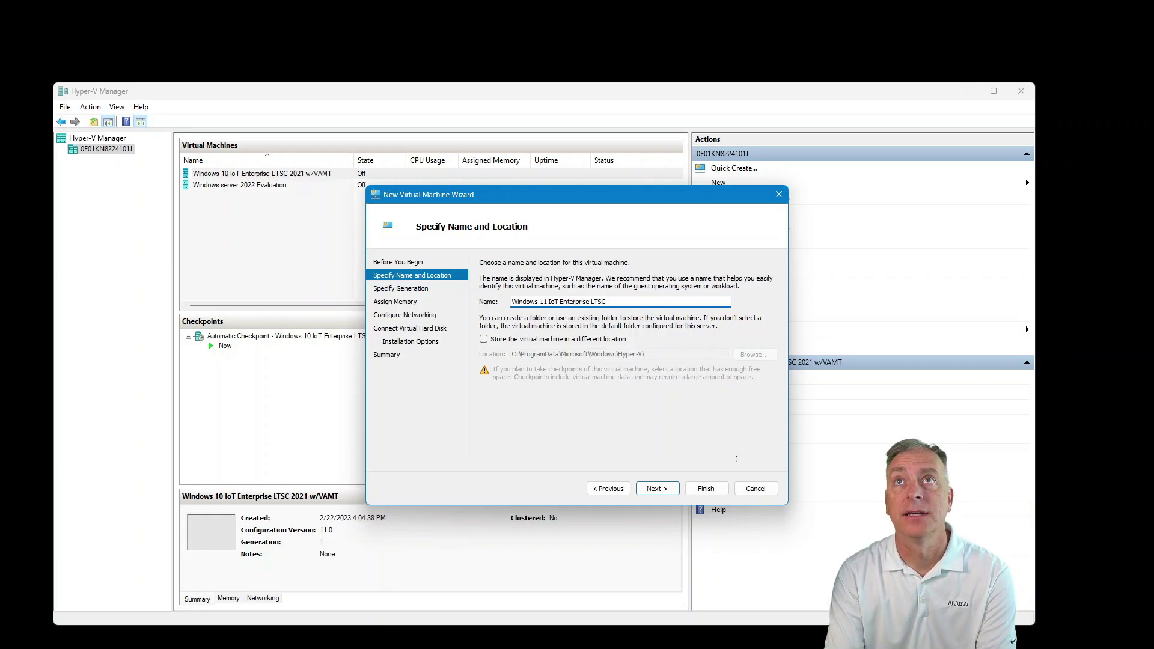
{"action": "type", "text": " Preview"}
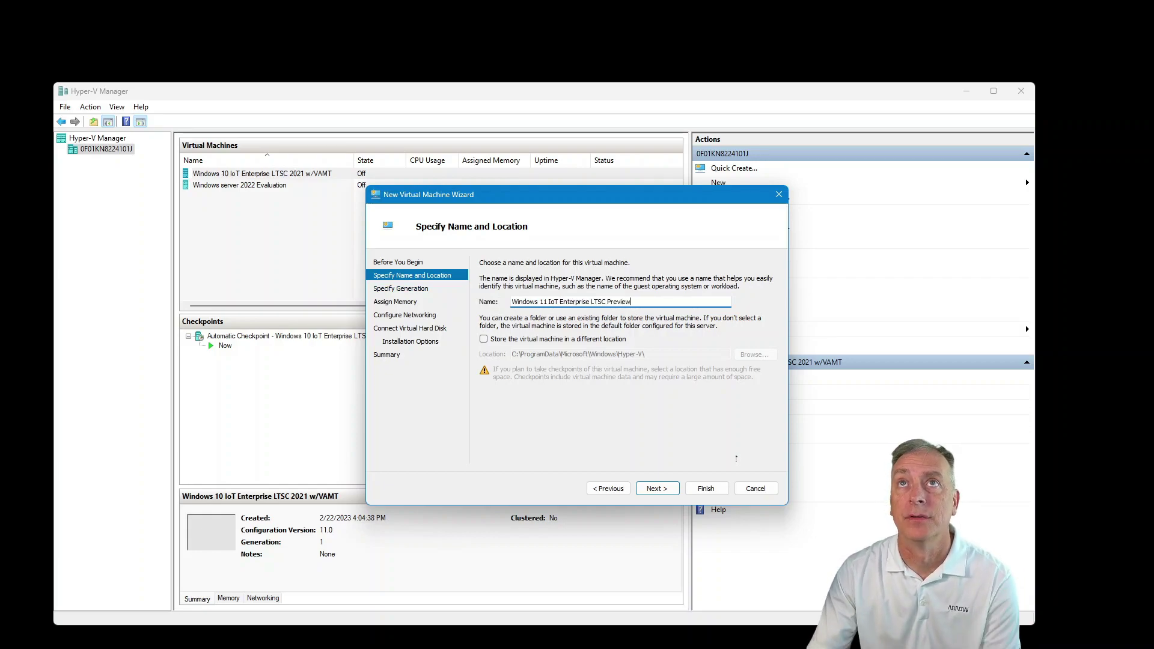
{"action": "left_click", "coordinate": [657, 490]}
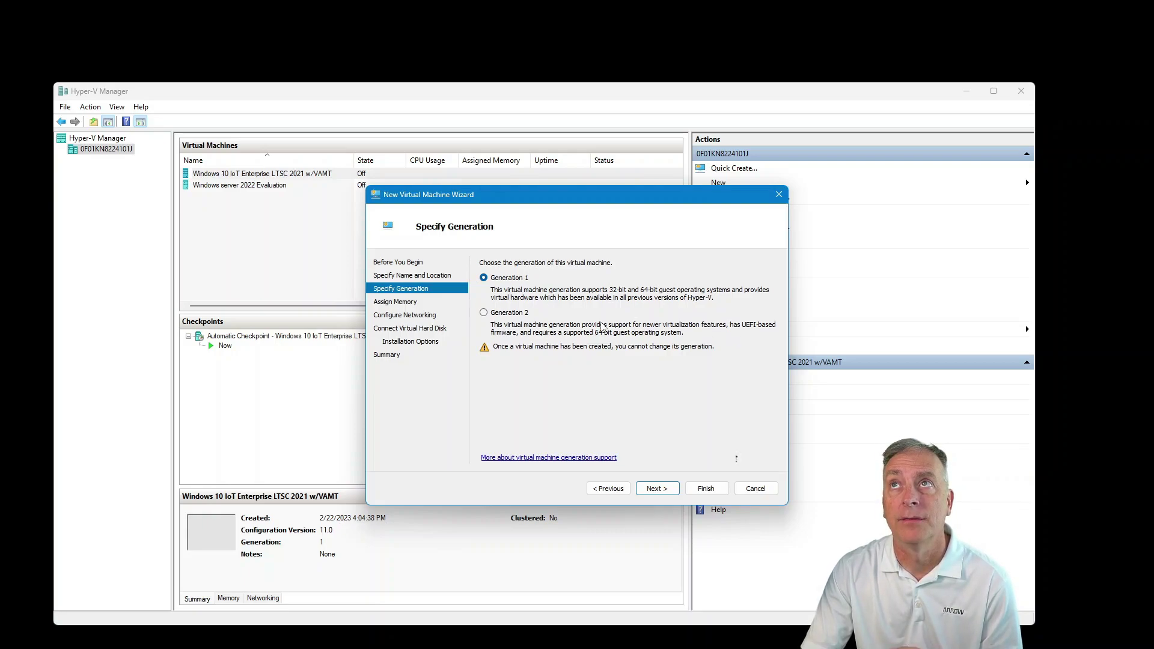
{"action": "left_click", "coordinate": [484, 314]}
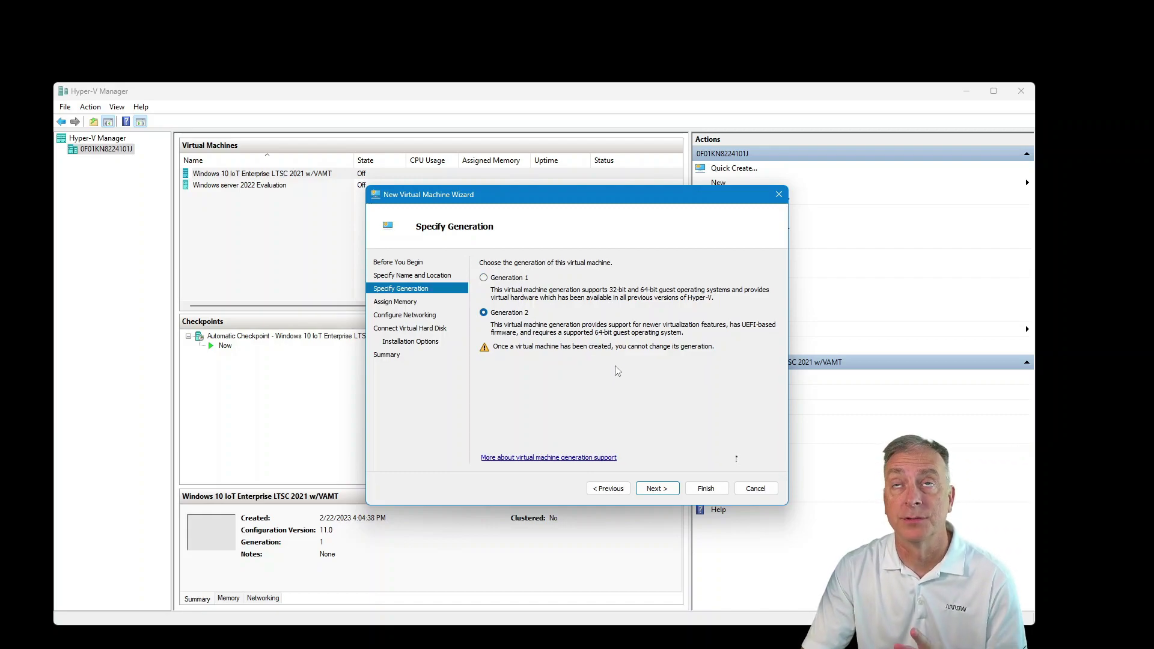
Keep 4096 MB startup memory and connect the VM to External Network Switch.
{"action": "left_click", "coordinate": [656, 488]}
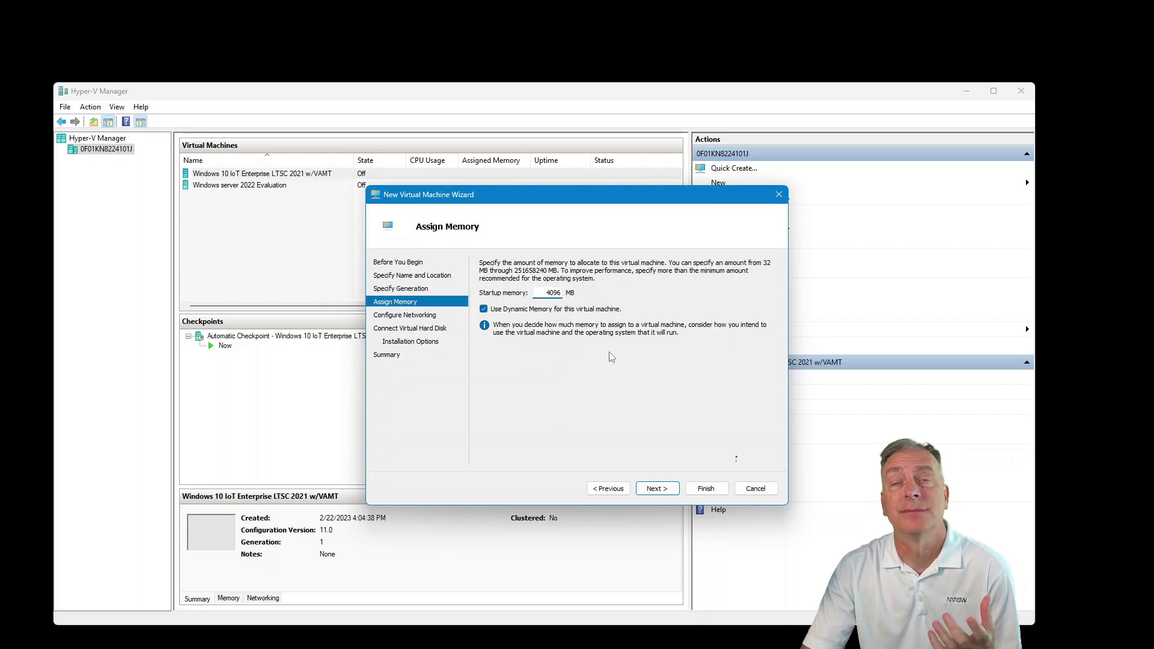
{"action": "left_click", "coordinate": [666, 491]}
{"action": "left_click", "coordinate": [630, 286]}
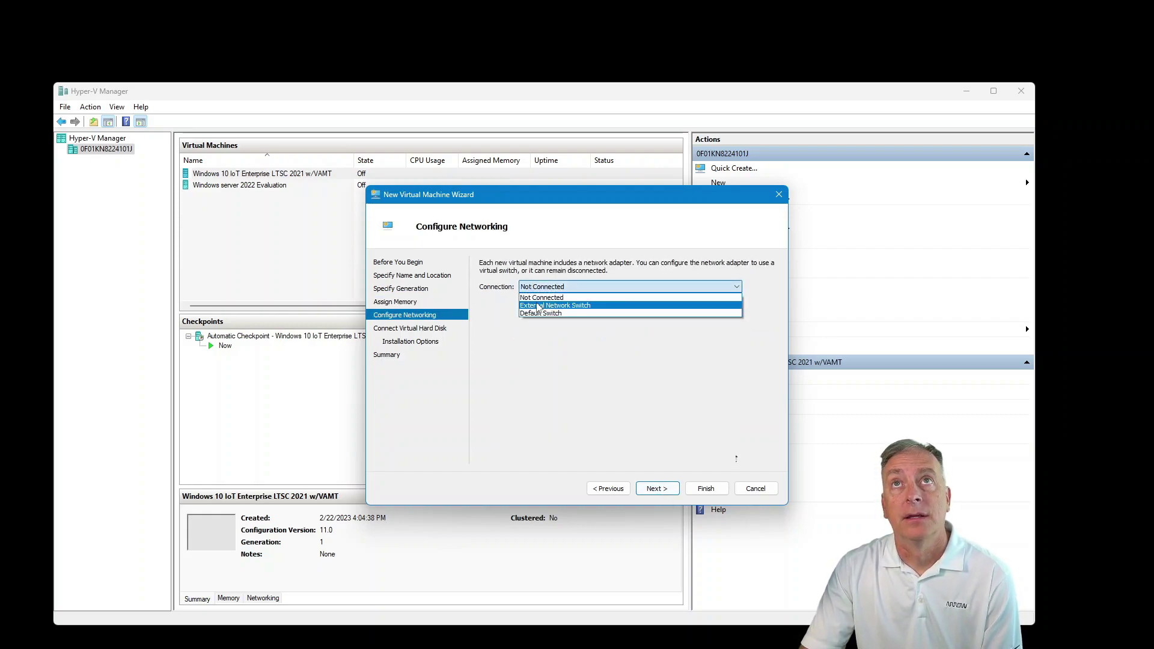
{"action": "left_click", "coordinate": [555, 305]}
Set the new virtual hard disk size to 80 GB.
{"action": "left_click", "coordinate": [657, 490]}
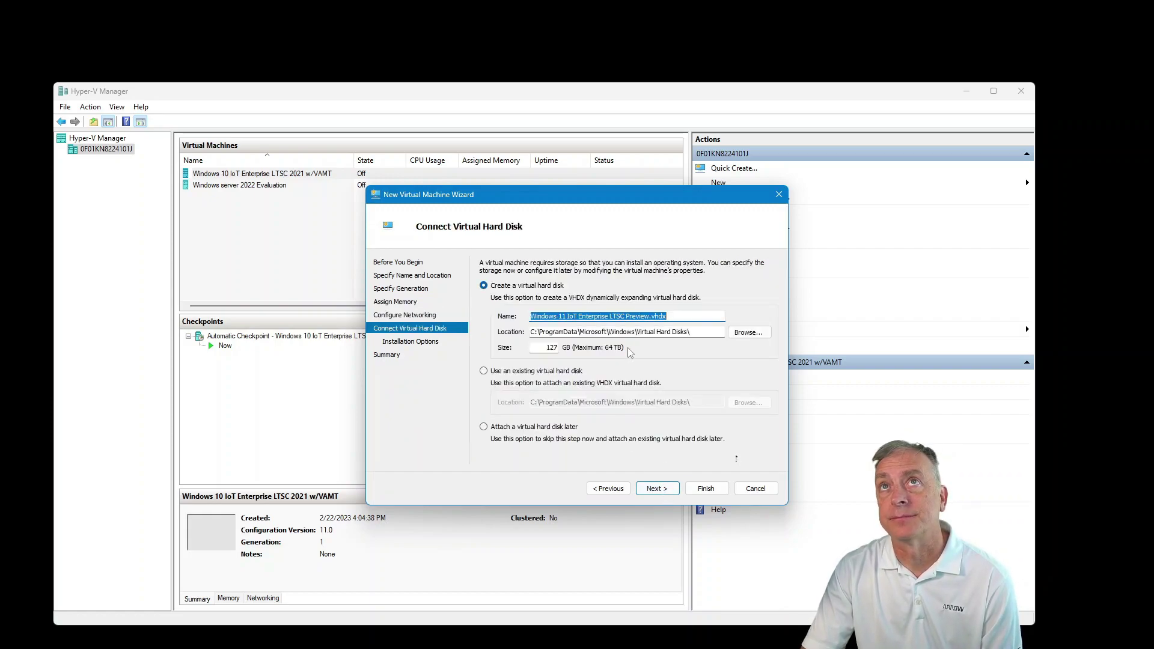
{"action": "double_click", "coordinate": [550, 348]}
{"action": "type", "text": "80"}
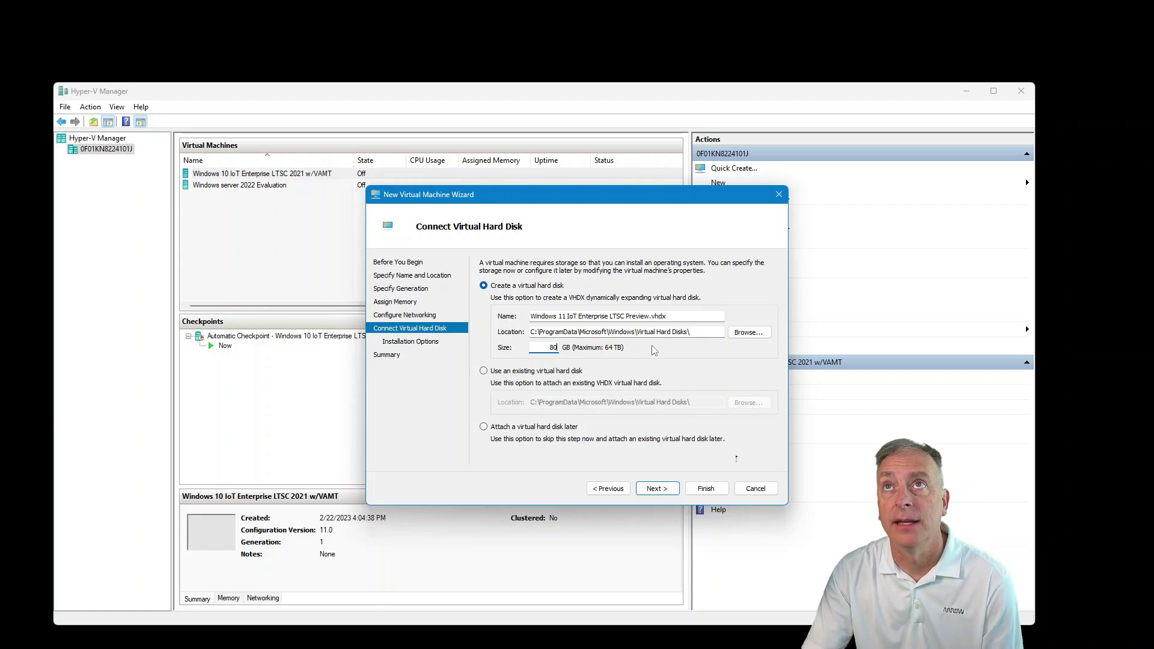
{"action": "left_click", "coordinate": [657, 489]}
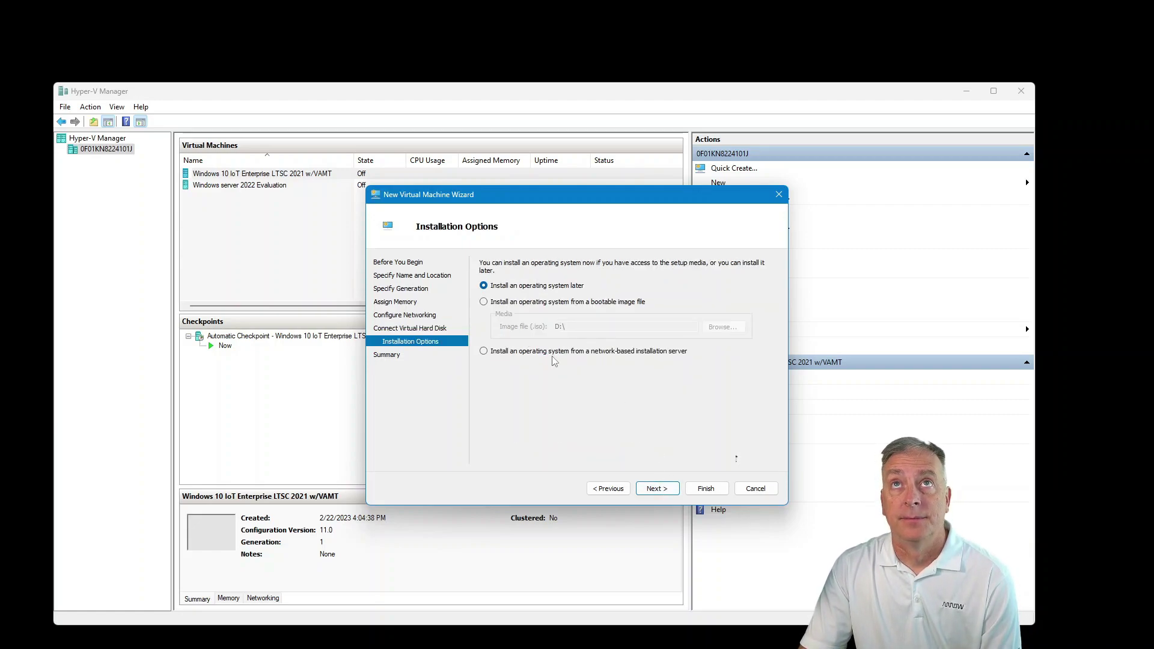
Use the ISO in C:\OPKs as the boot image and finish creating the VM.
{"action": "left_click", "coordinate": [503, 302]}
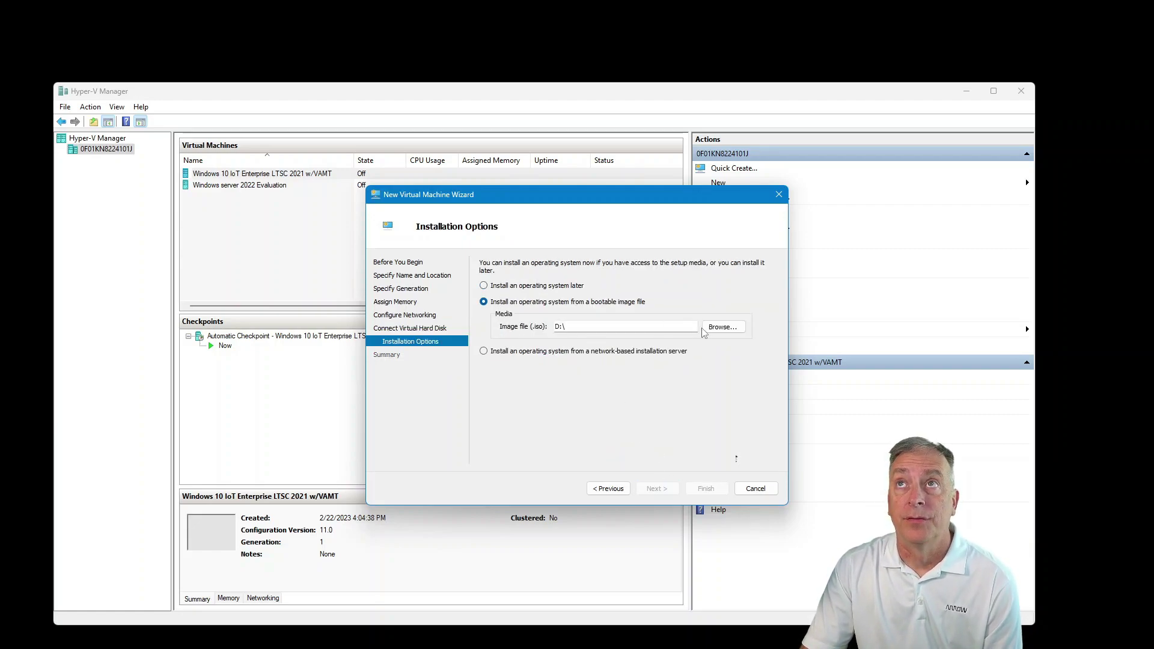
{"action": "left_click", "coordinate": [722, 327]}
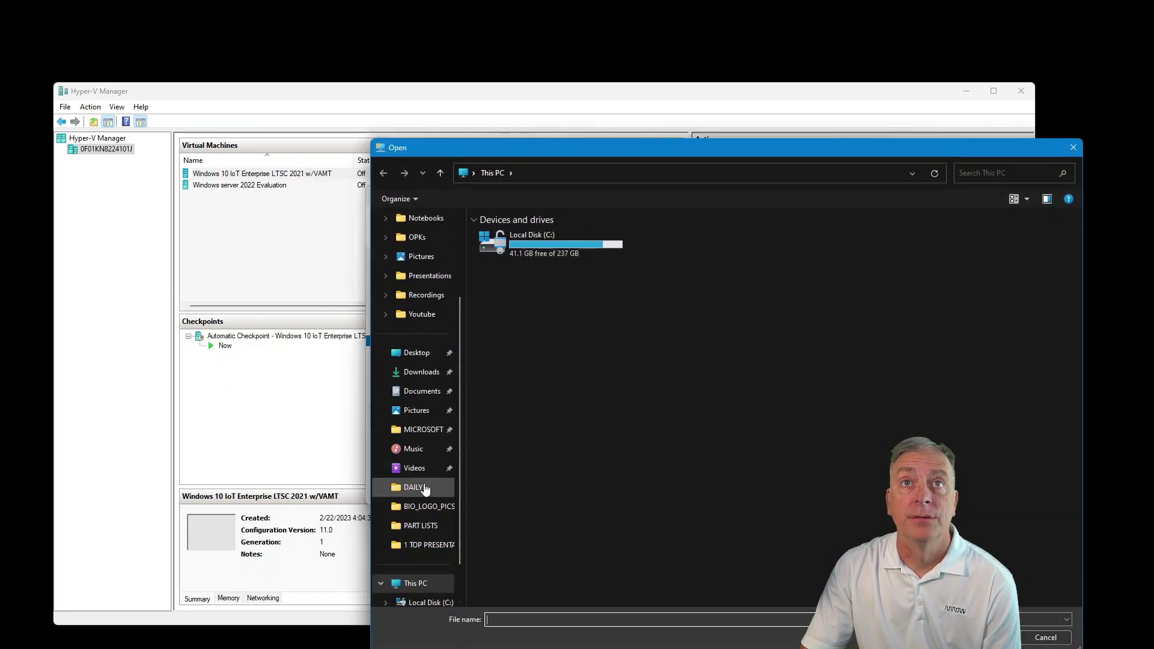
{"action": "double_click", "coordinate": [532, 244]}
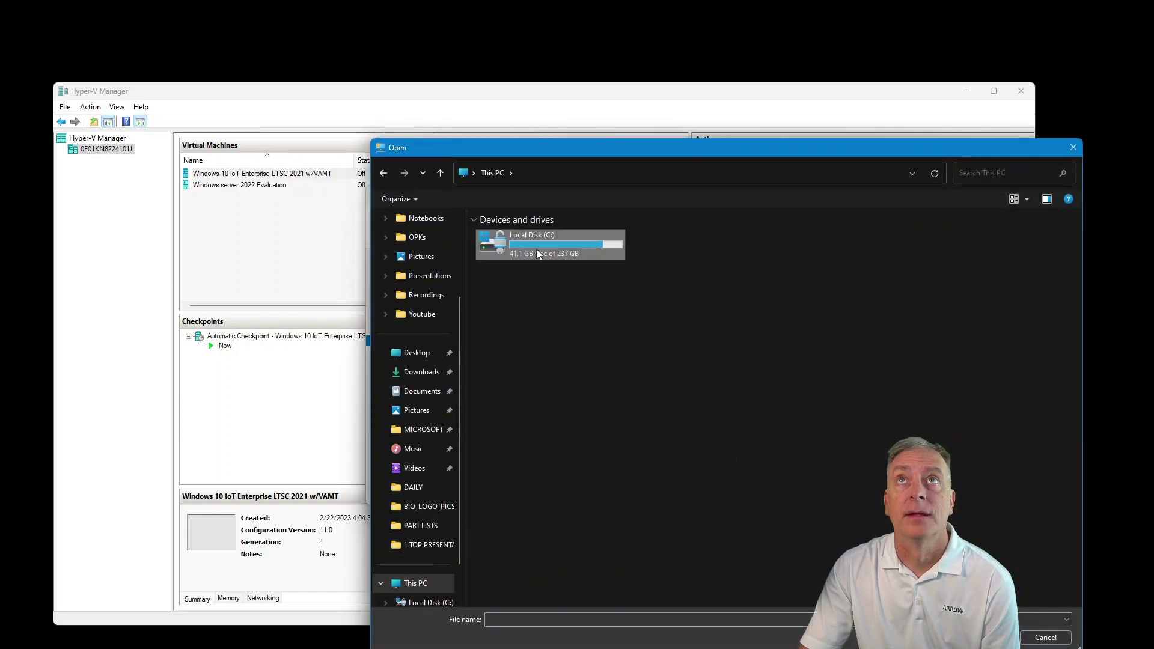
{"action": "double_click", "coordinate": [505, 329]}
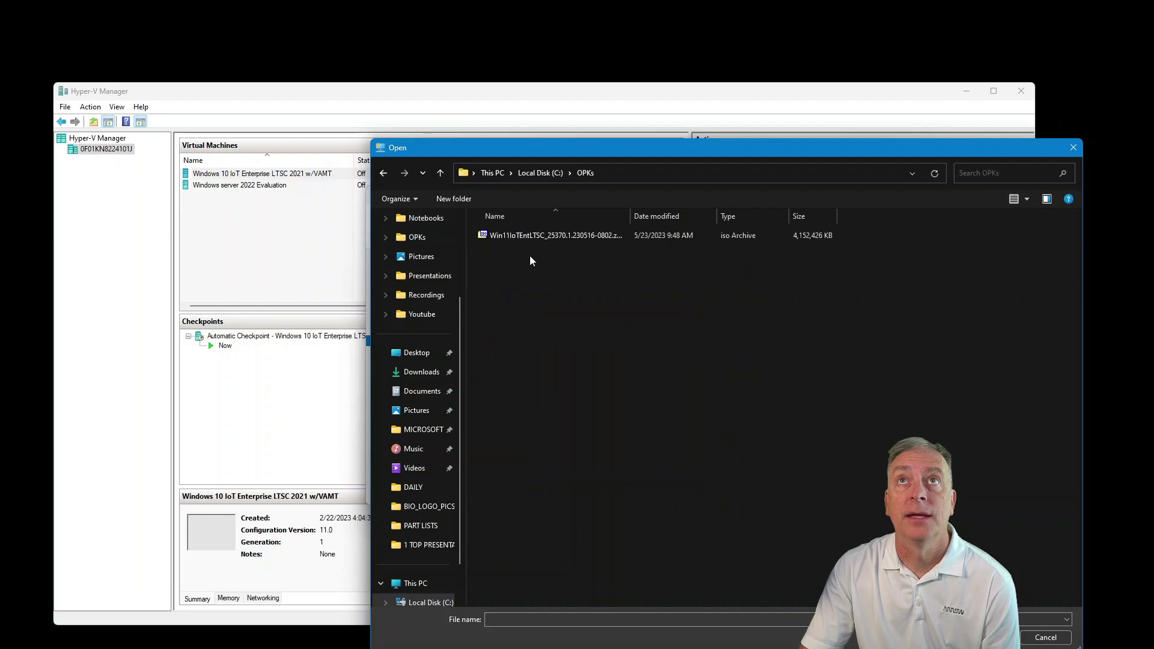
{"action": "left_click", "coordinate": [550, 237]}
{"action": "double_click", "coordinate": [550, 235]}
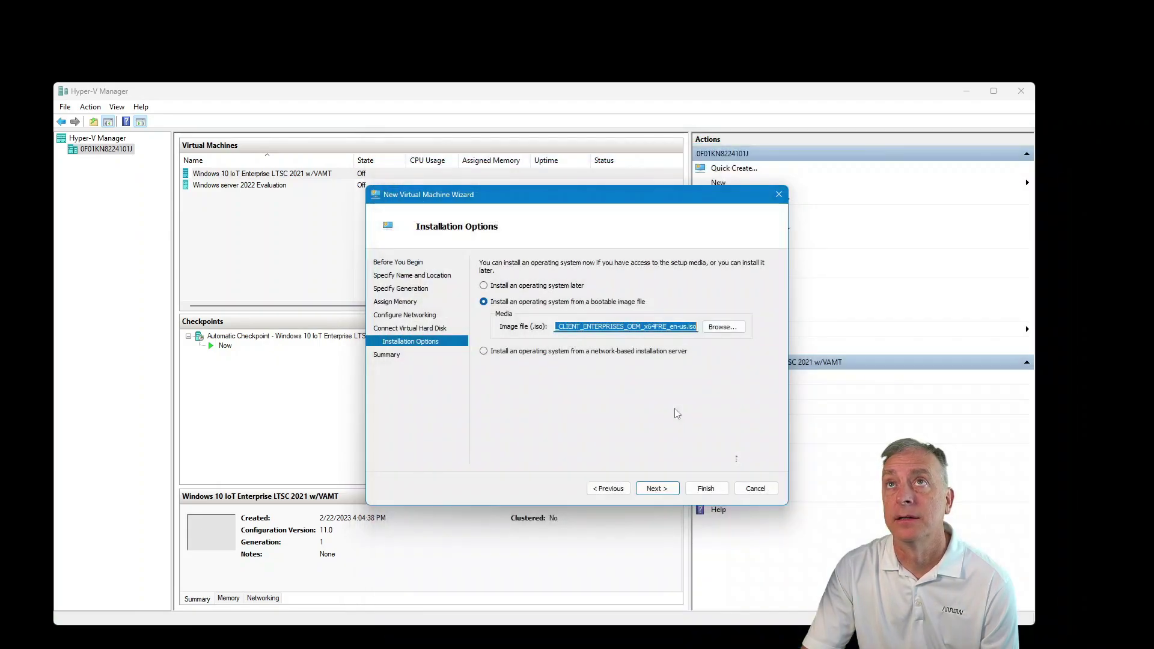
{"action": "left_click", "coordinate": [657, 489]}
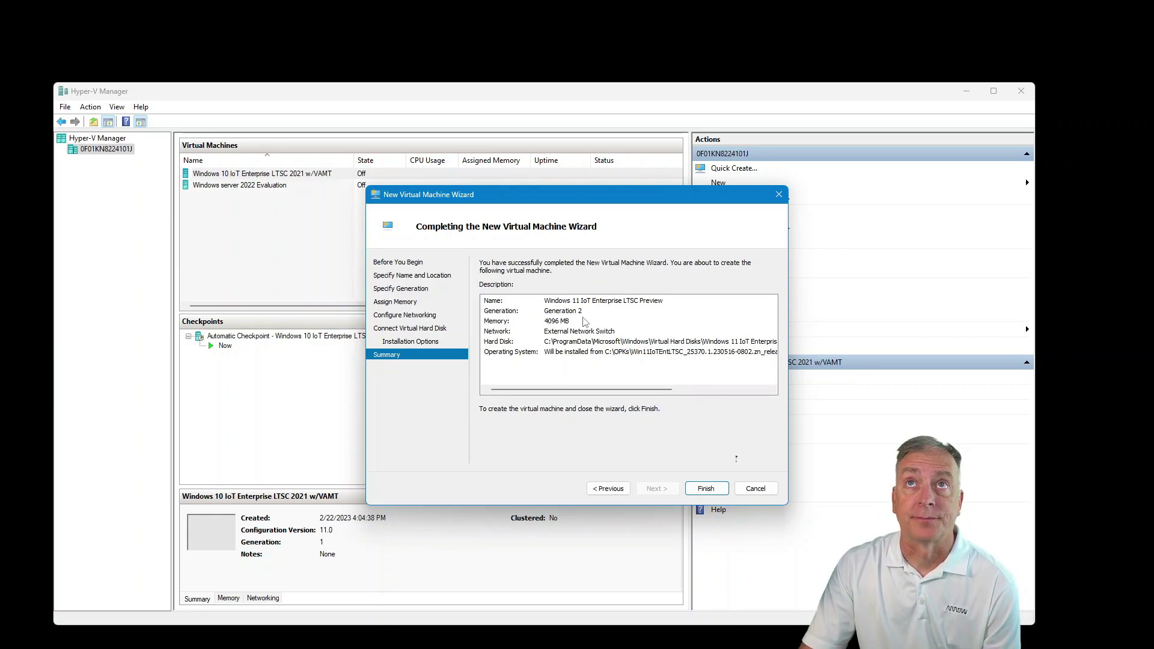
{"action": "left_click", "coordinate": [705, 489]}
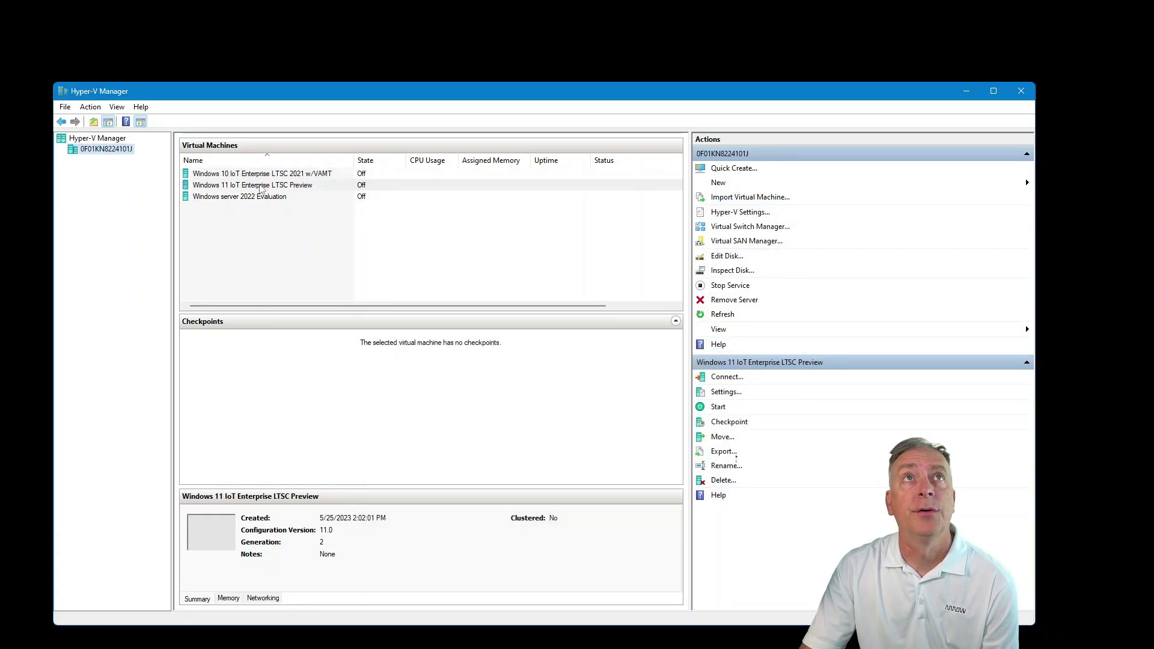
Review the VM's Processor, Memory and Security pages (Secure Boot on, TPM off), then close settings.
{"action": "left_click", "coordinate": [264, 186]}
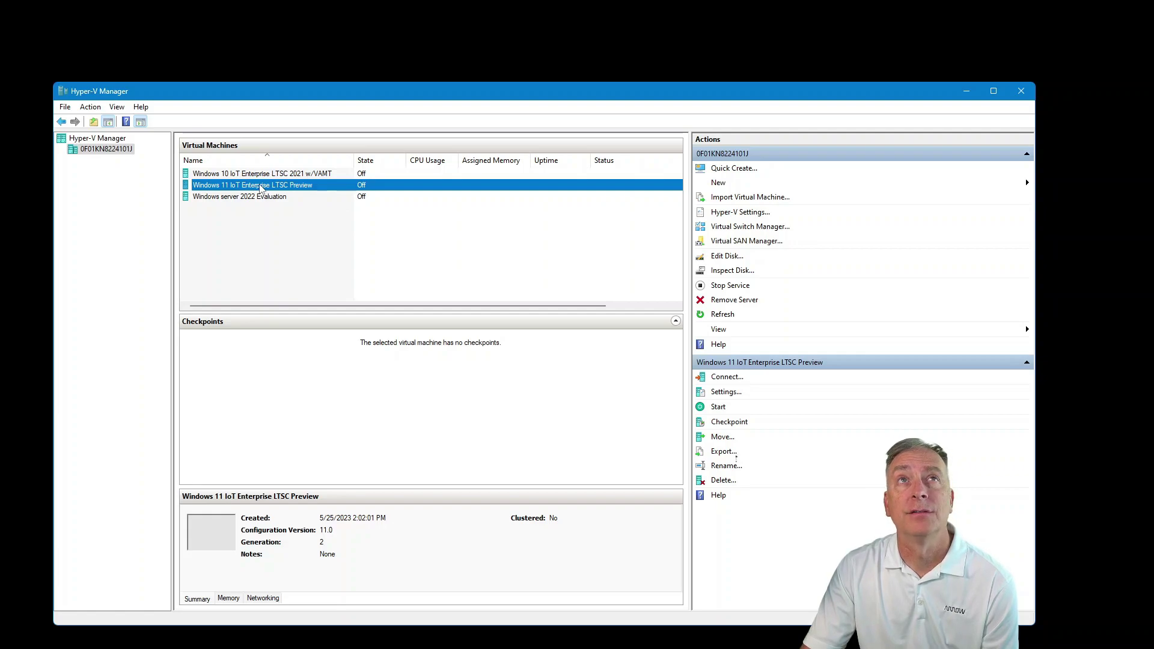
{"action": "right_click", "coordinate": [262, 187]}
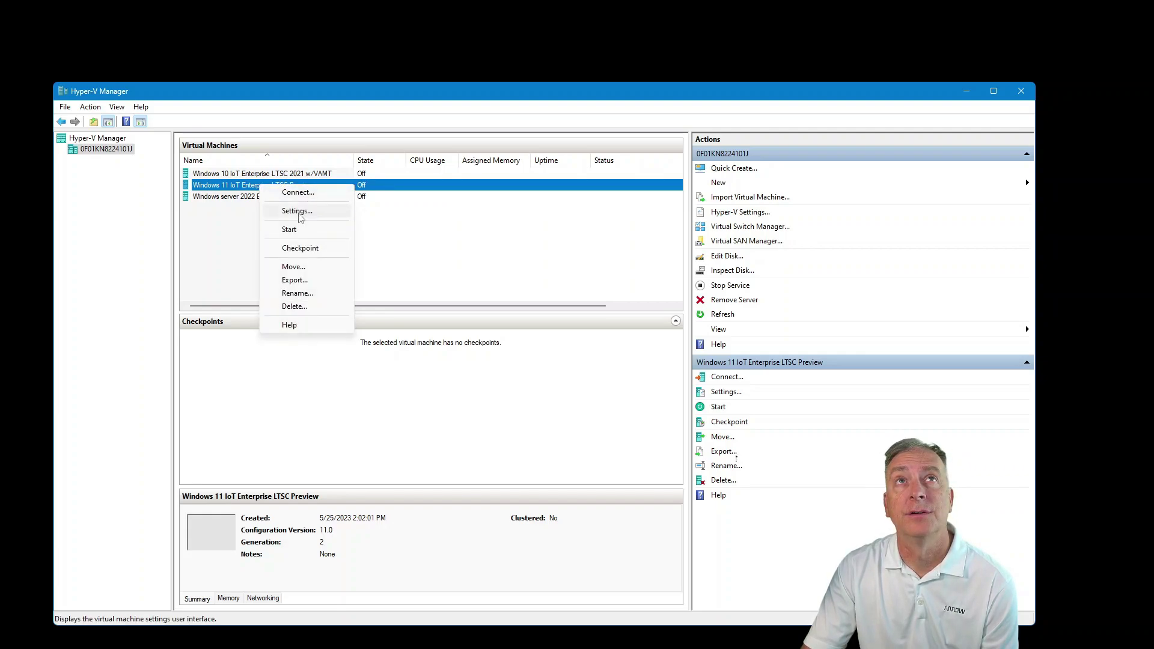
{"action": "left_click", "coordinate": [294, 212]}
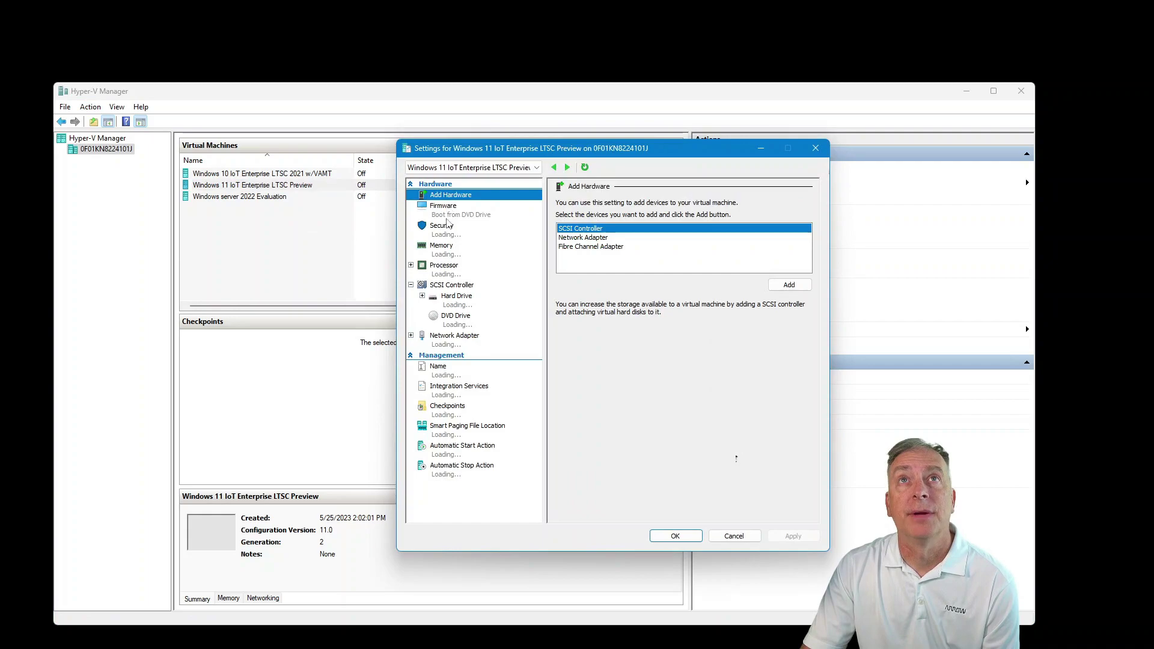
{"action": "left_click", "coordinate": [446, 269]}
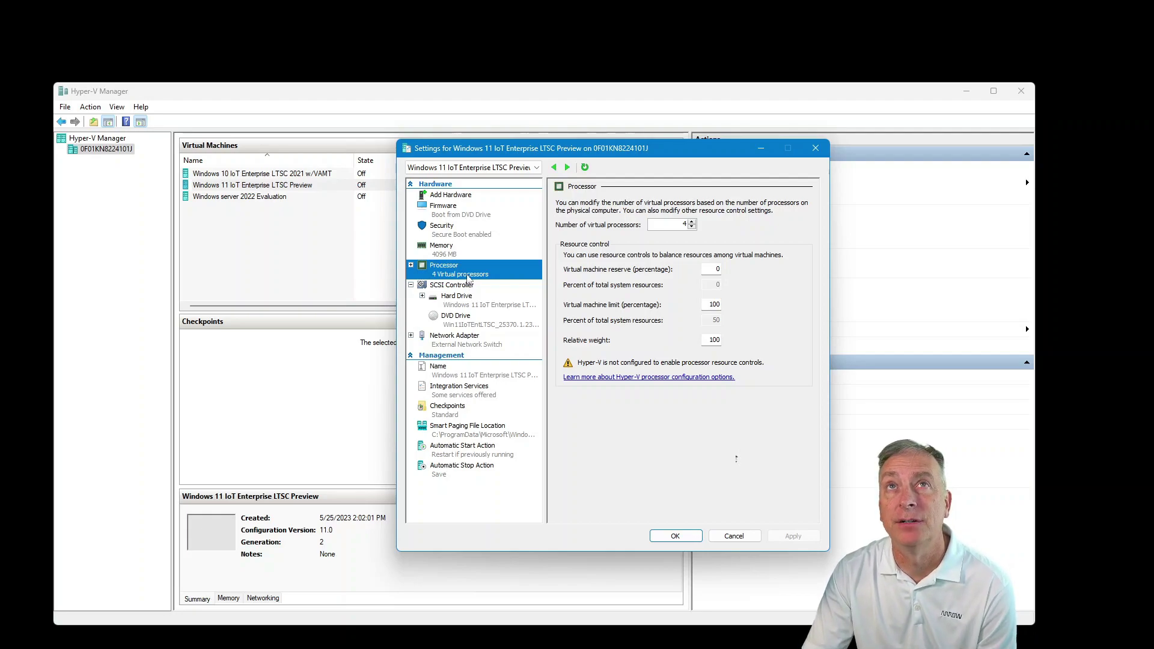
{"action": "left_click", "coordinate": [455, 252]}
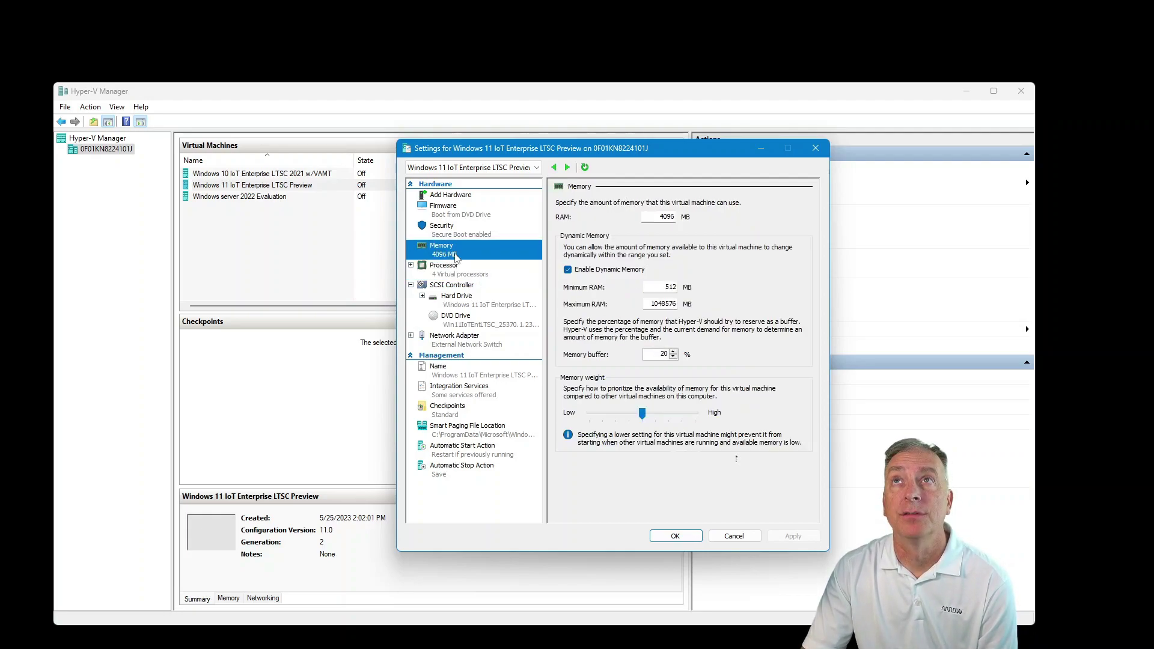
{"action": "left_click", "coordinate": [463, 235]}
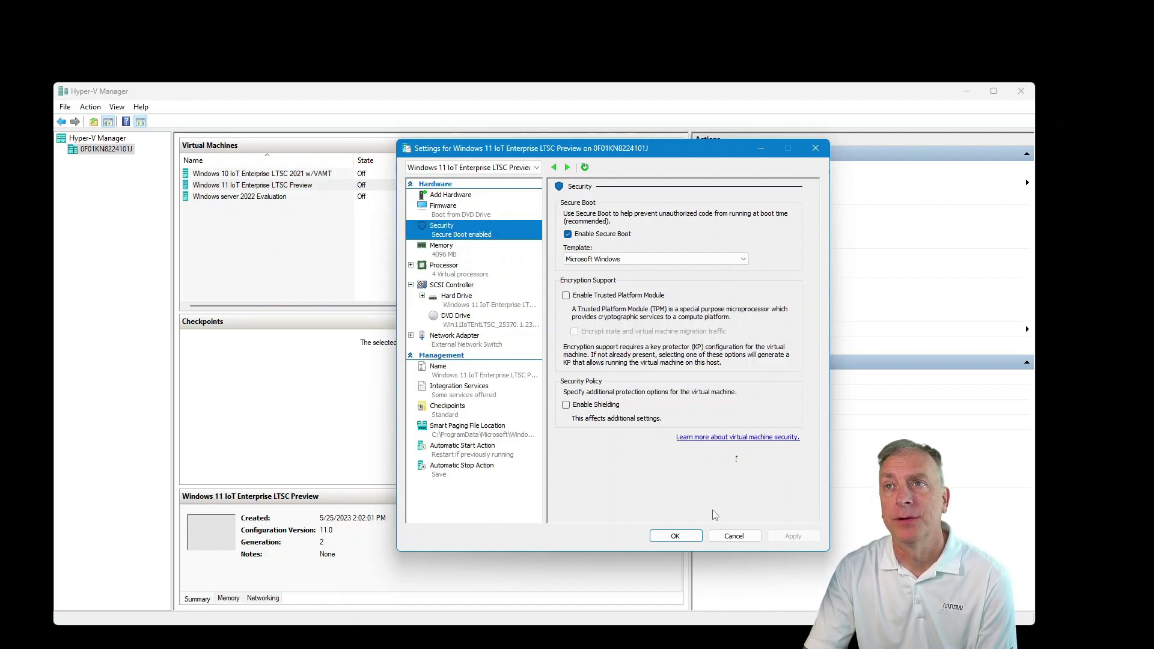
{"action": "left_click", "coordinate": [676, 536]}
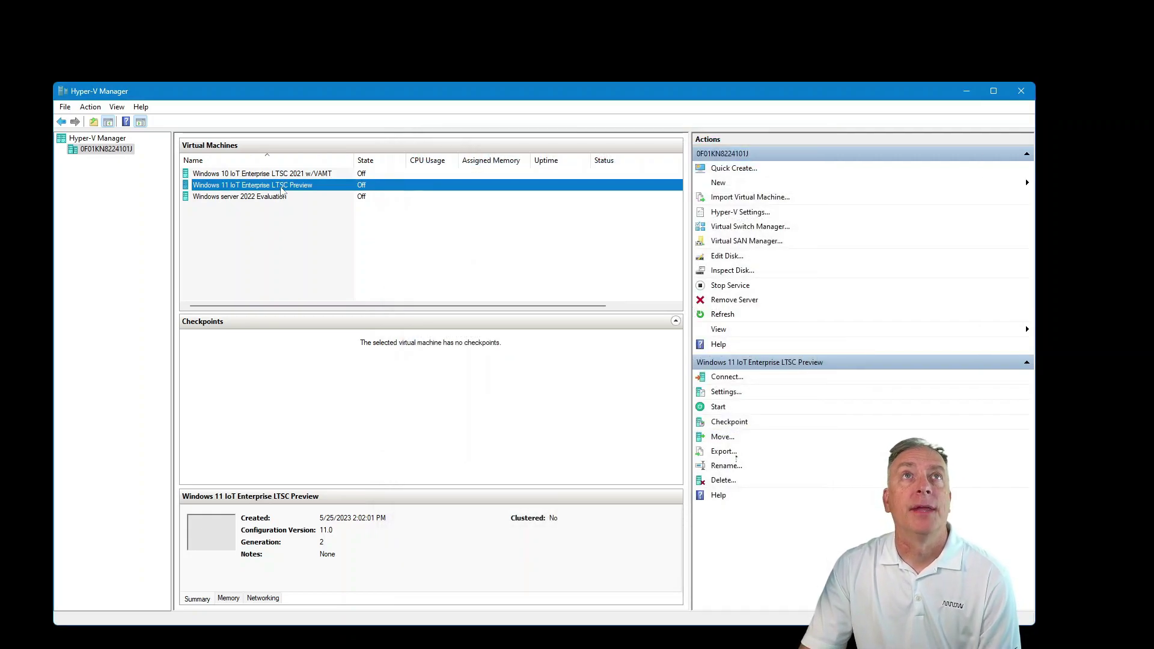
Connect to and start the VM, keep the default language, and choose Install now.
{"action": "double_click", "coordinate": [271, 185]}
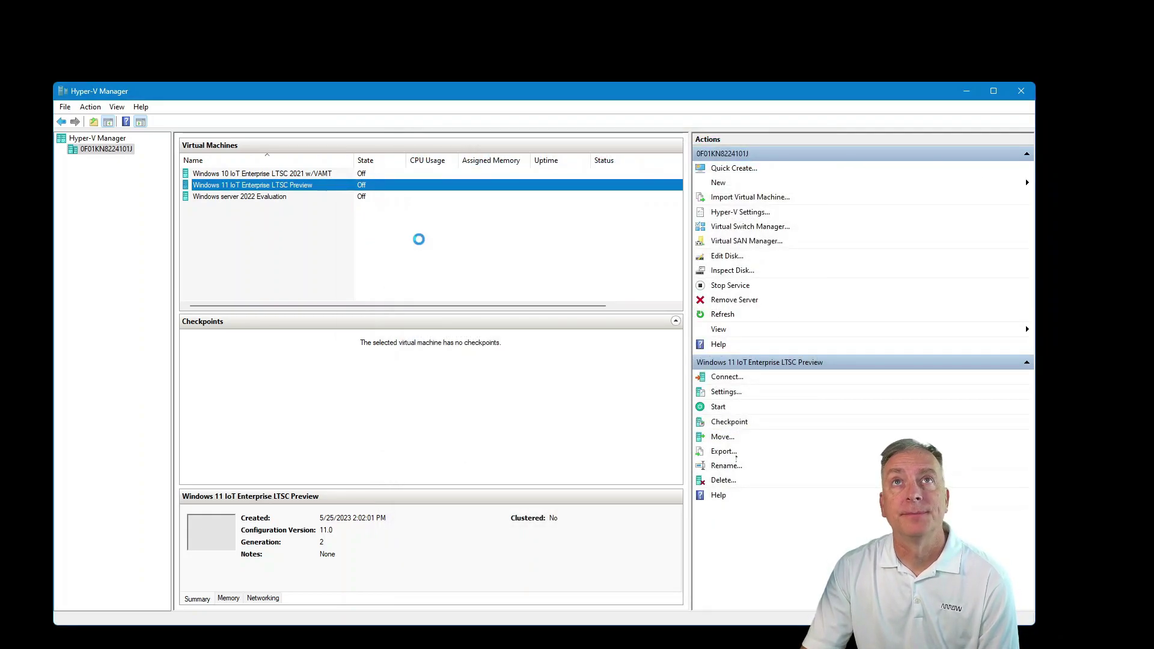
{"action": "left_click", "coordinate": [522, 286]}
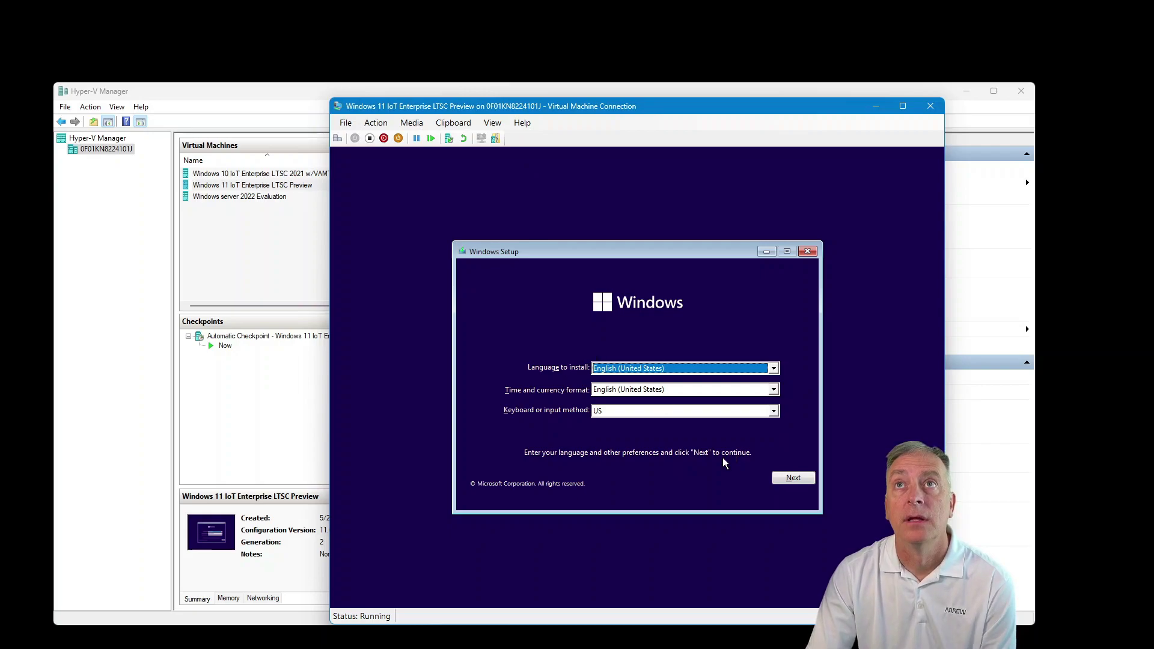
{"action": "left_click", "coordinate": [792, 478]}
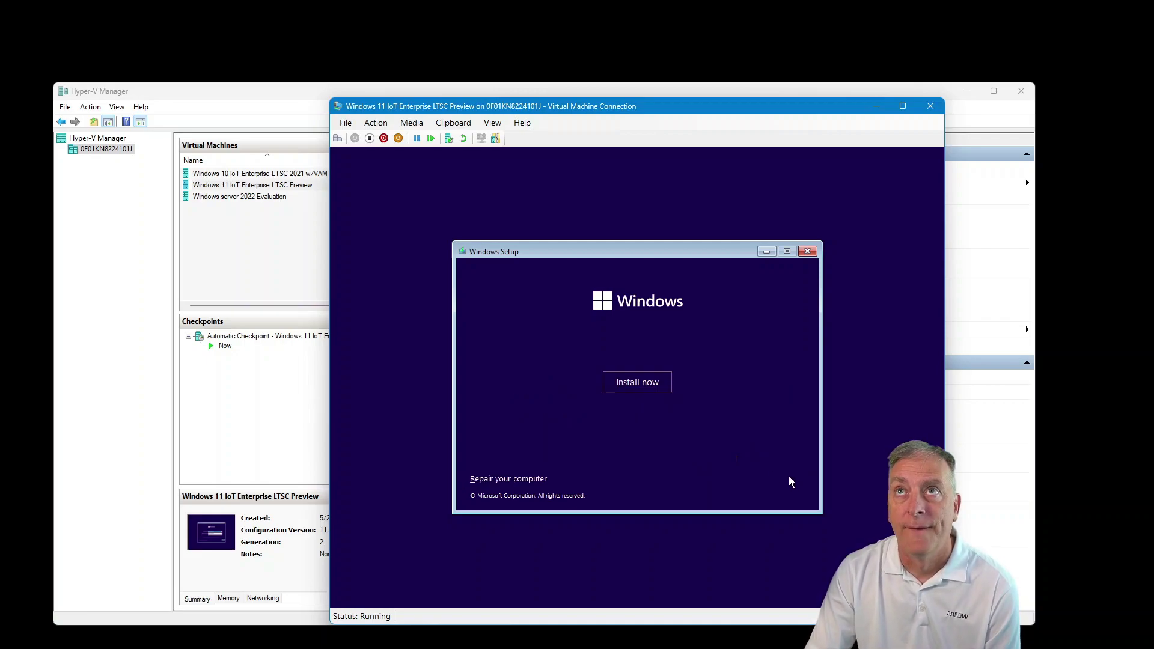
{"action": "left_click", "coordinate": [636, 382]}
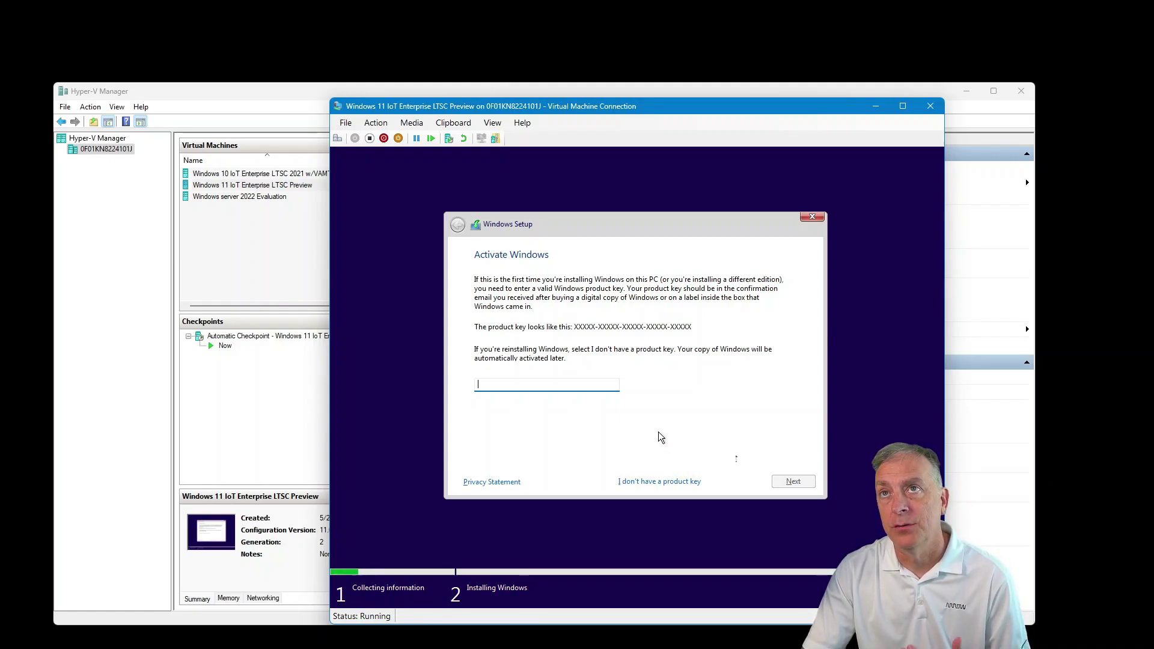
Skip the product key, compare editions, and settle on Windows 11 IoT Enterprise LTSC.
{"action": "left_click", "coordinate": [660, 481]}
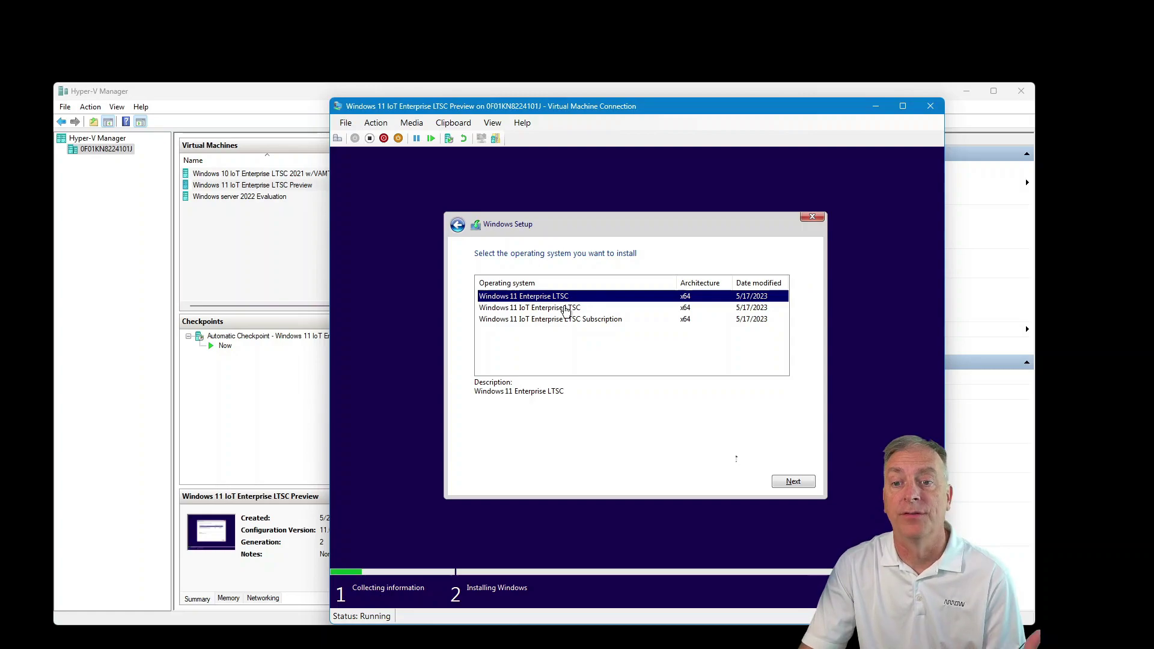
{"action": "left_click", "coordinate": [523, 308]}
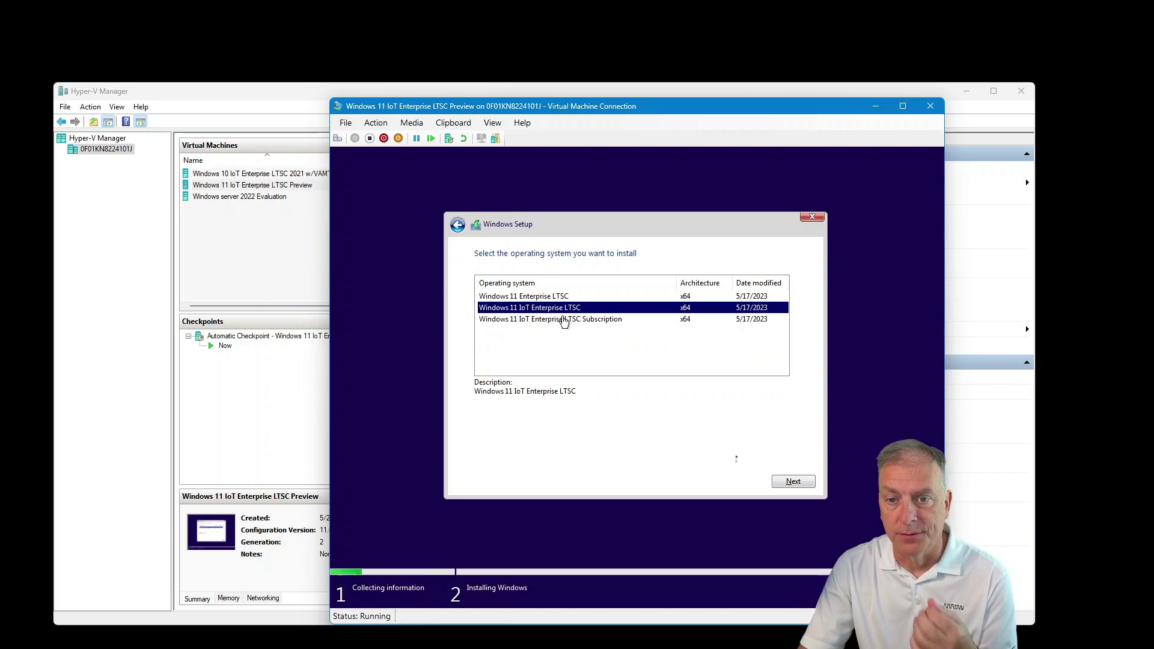
{"action": "left_click", "coordinate": [550, 320]}
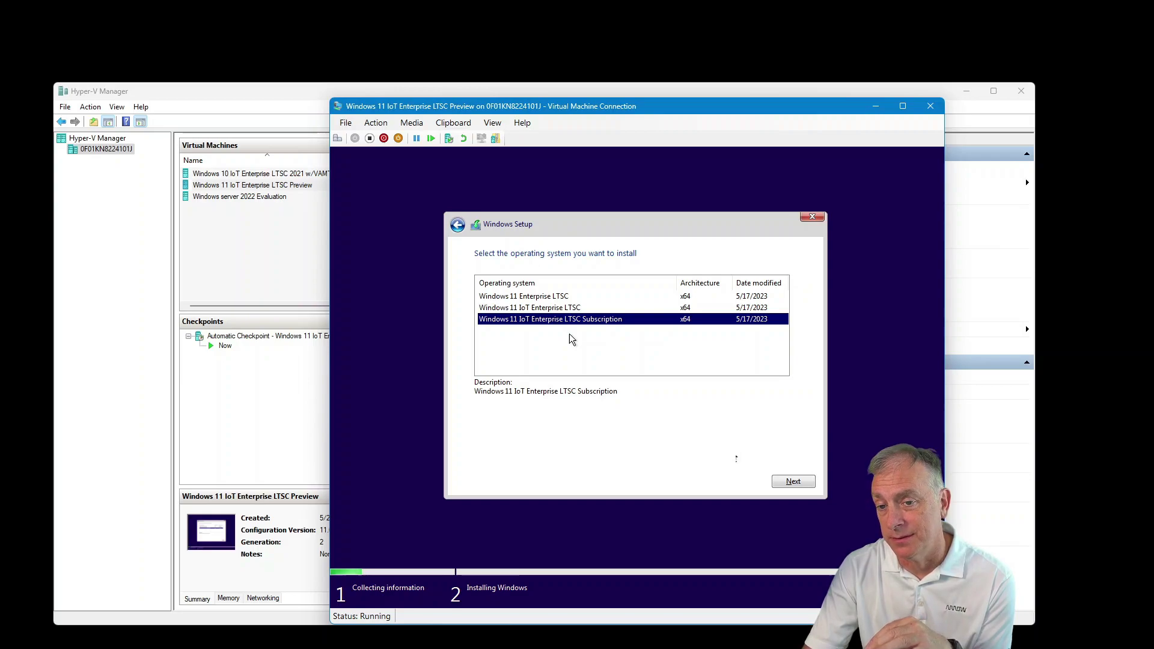
{"action": "left_click", "coordinate": [551, 309]}
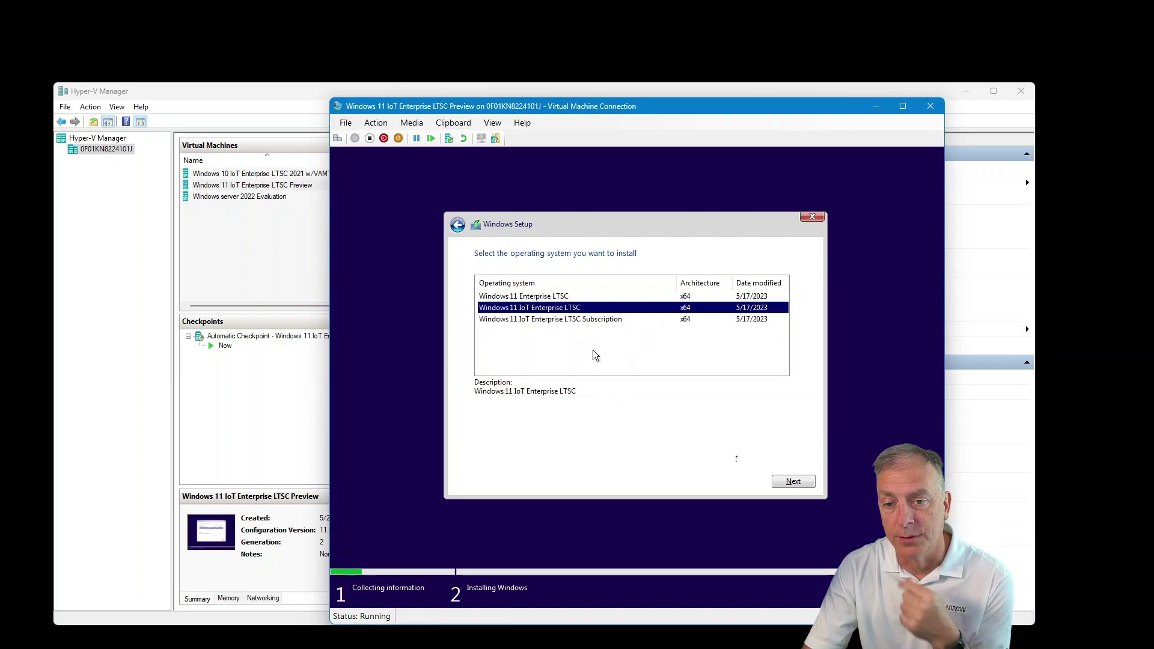
Quit Windows Setup after the can't-run-Windows-11 error and turn off the VM.
{"action": "left_click", "coordinate": [794, 482]}
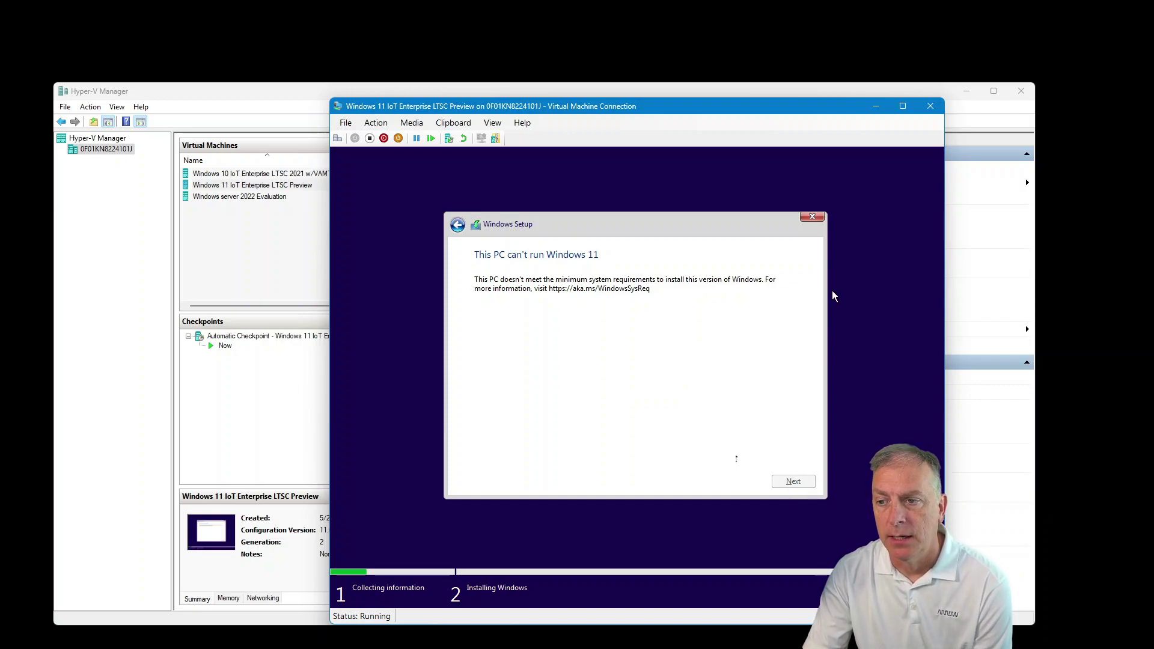
{"action": "left_click", "coordinate": [812, 216]}
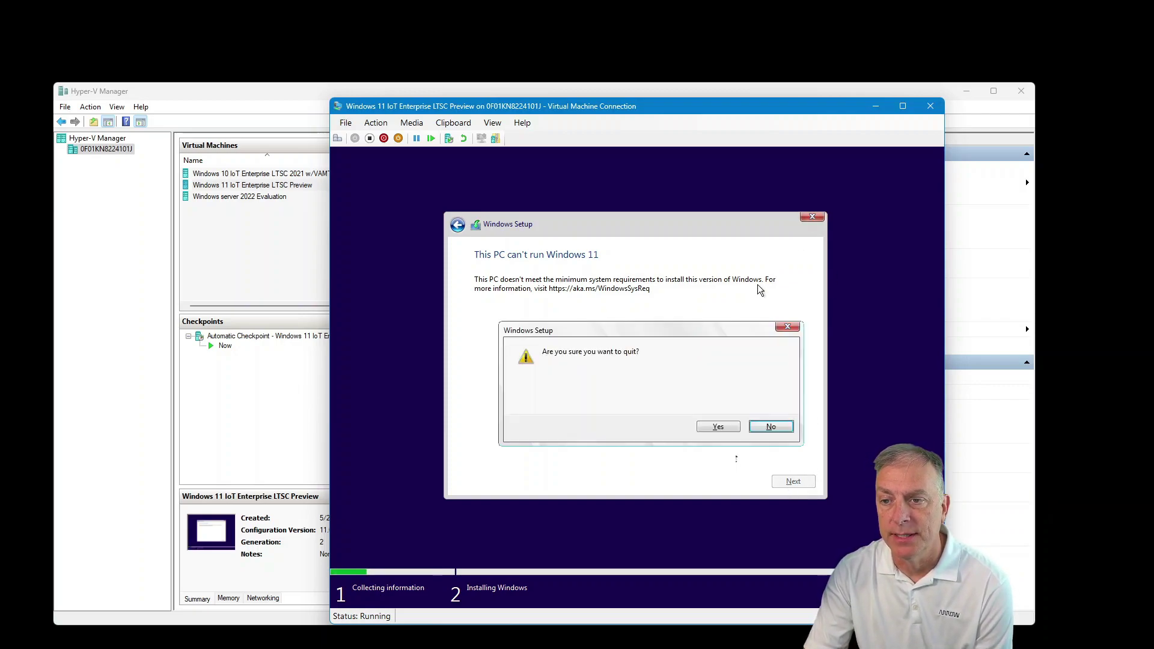
{"action": "left_click", "coordinate": [718, 426]}
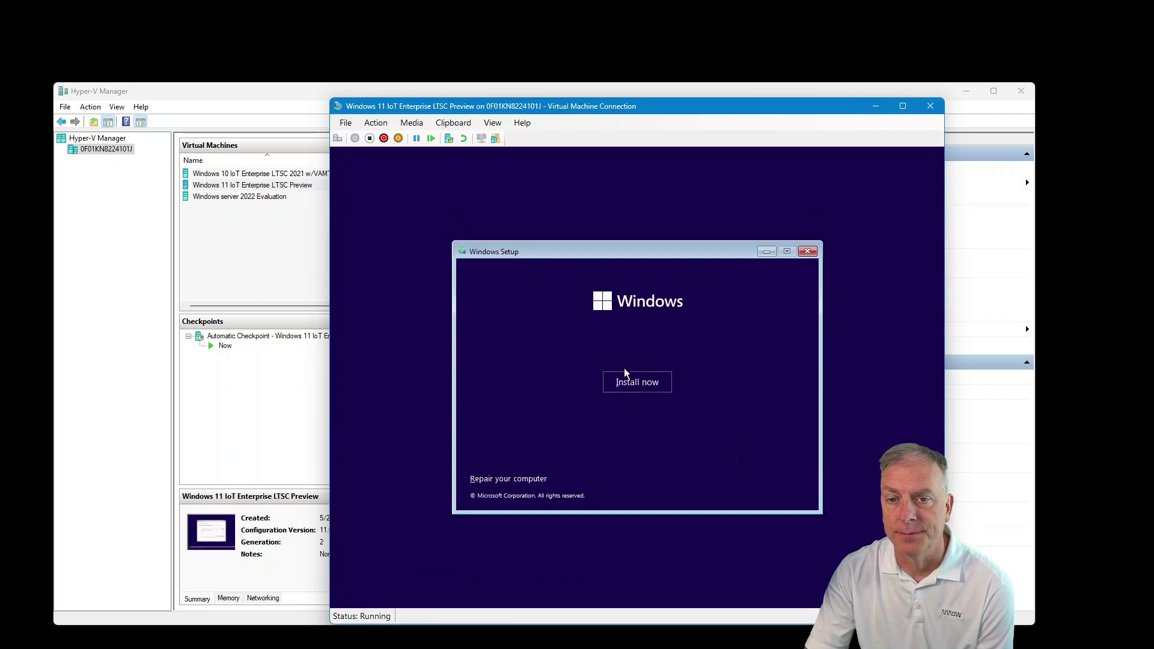
{"action": "left_click", "coordinate": [369, 138]}
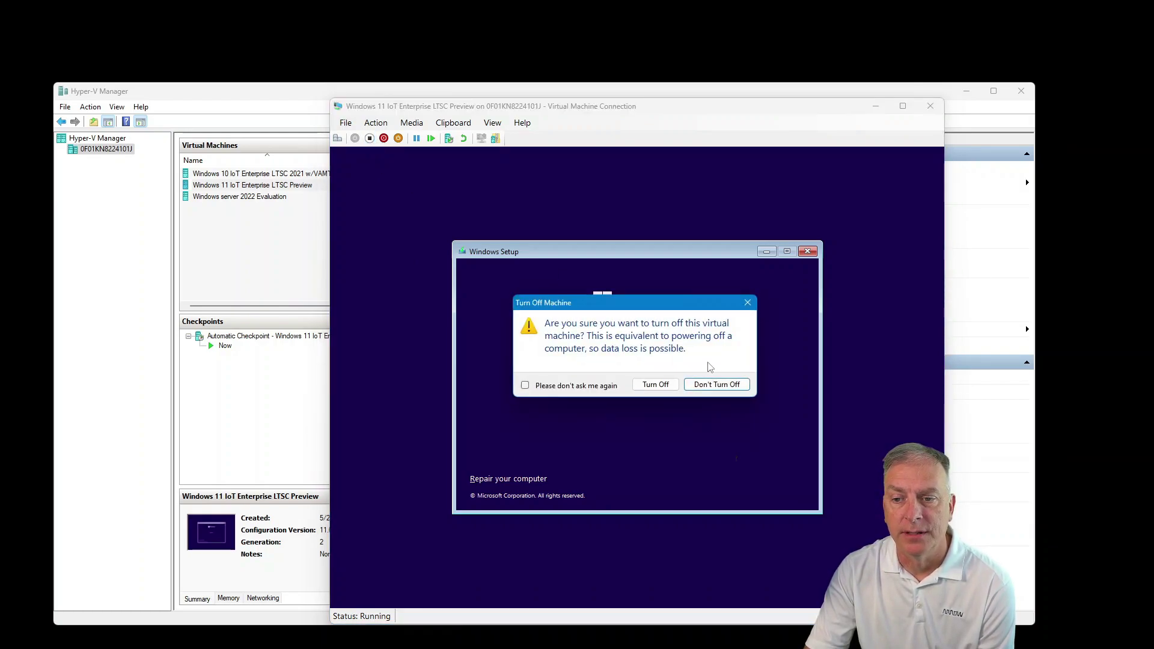
{"action": "left_click", "coordinate": [655, 384]}
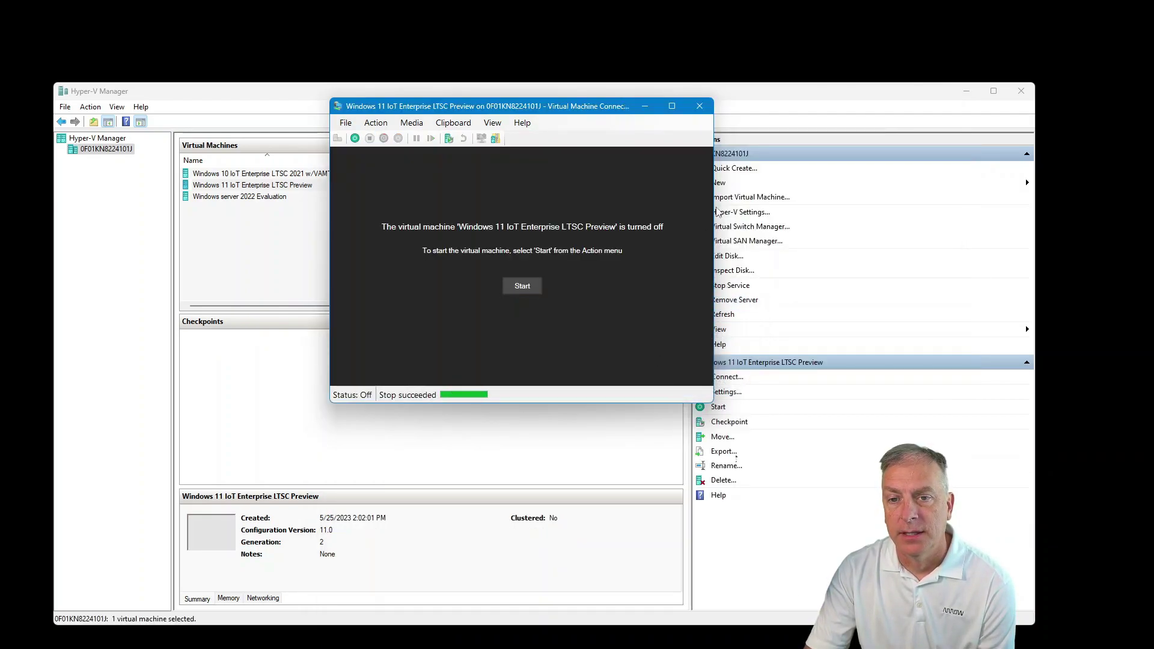
Close the connection window and enable Trusted Platform Module in the VM's Security settings.
{"action": "left_click", "coordinate": [700, 107]}
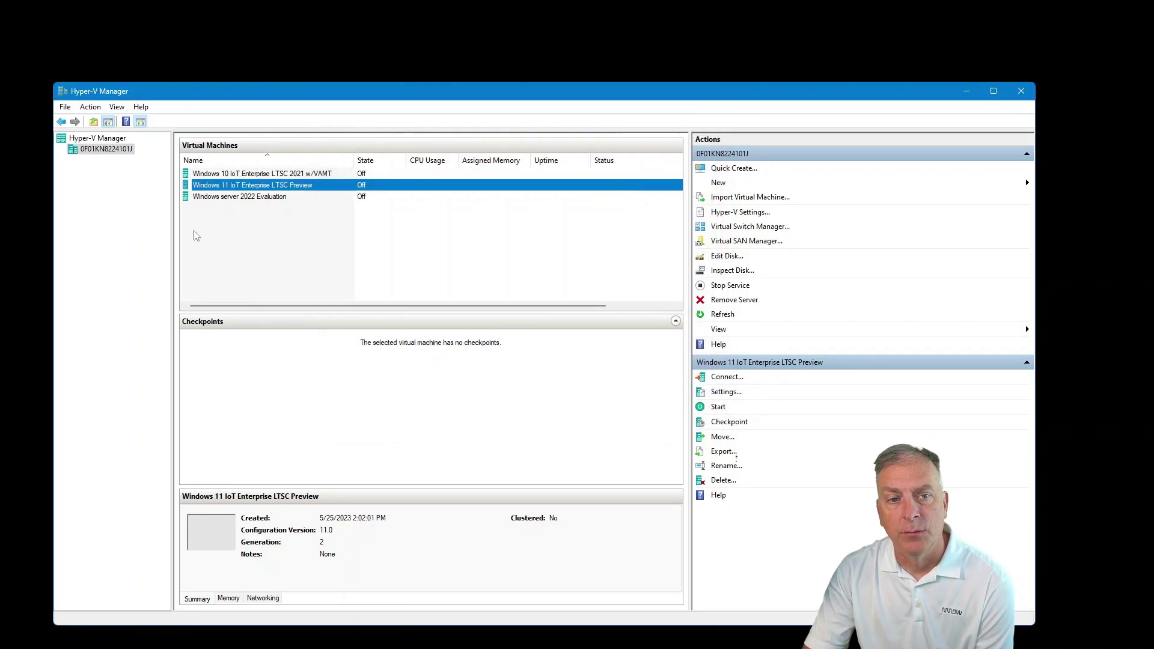
{"action": "right_click", "coordinate": [245, 186]}
{"action": "left_click", "coordinate": [278, 209]}
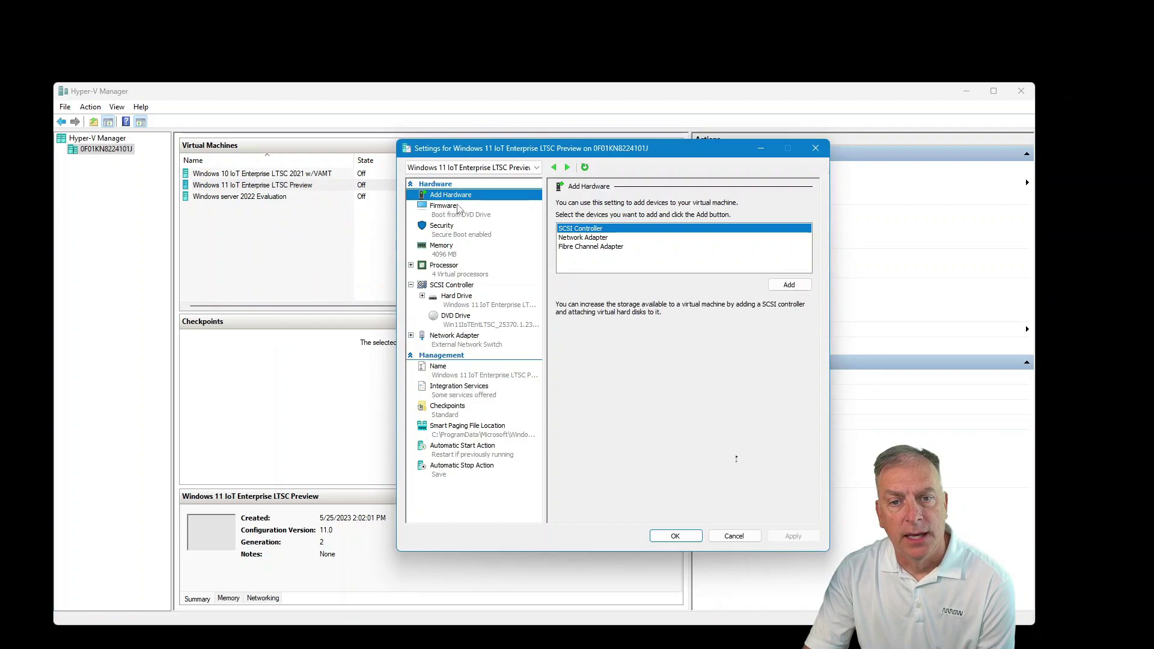
{"action": "left_click", "coordinate": [455, 211]}
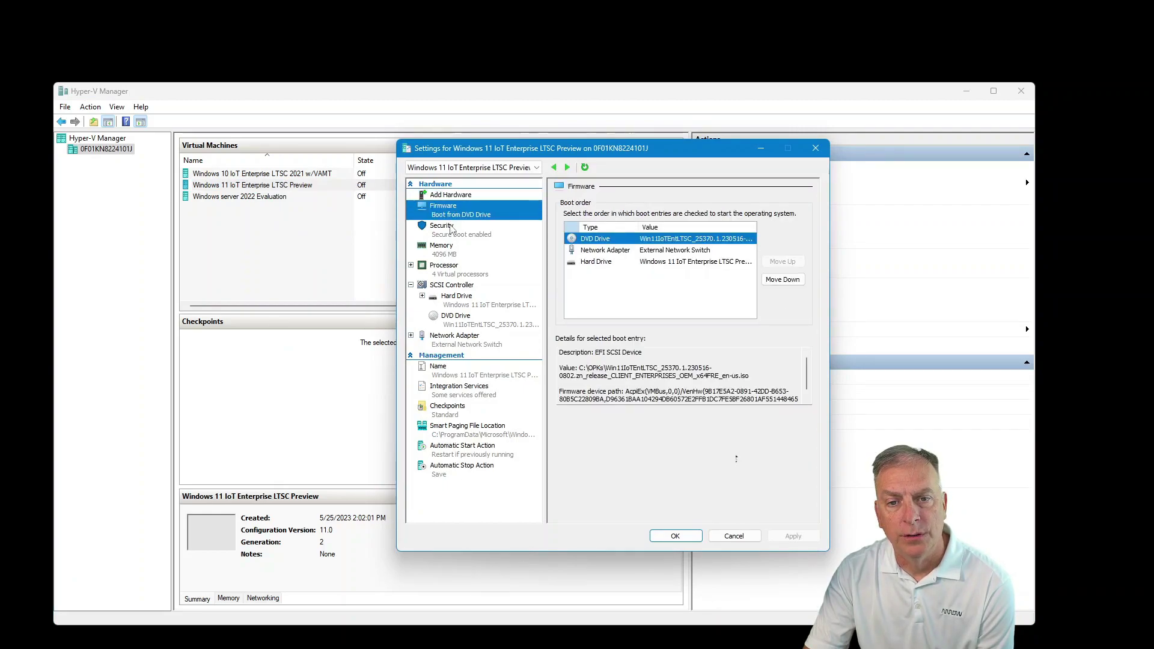
{"action": "left_click", "coordinate": [452, 233]}
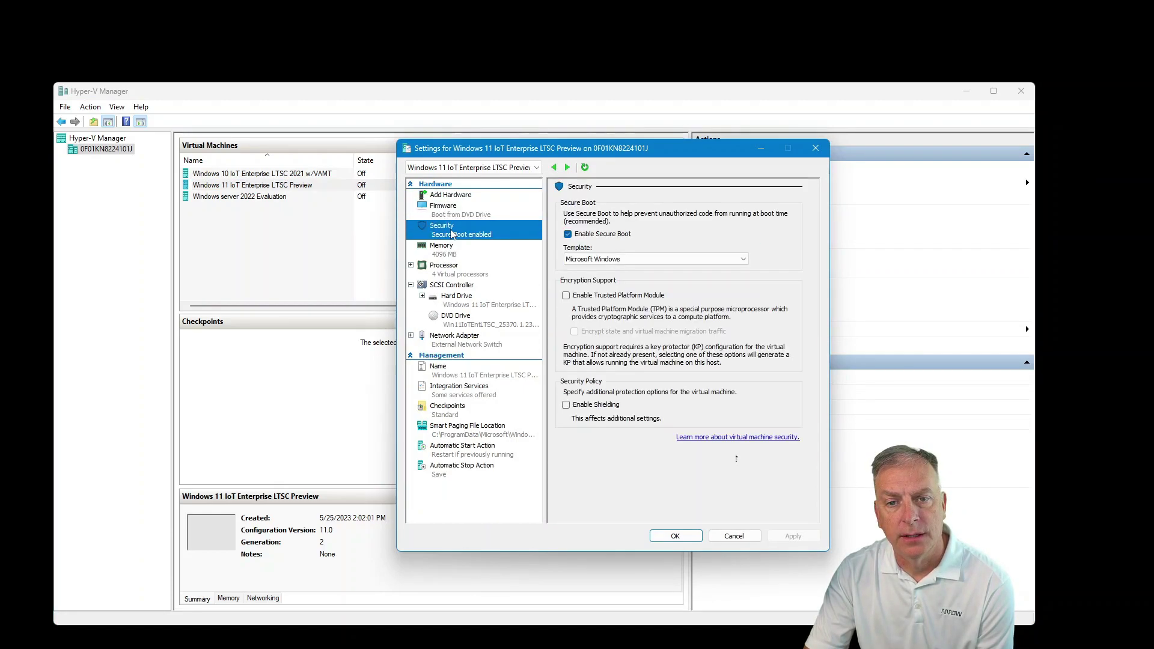
{"action": "left_click", "coordinate": [566, 296]}
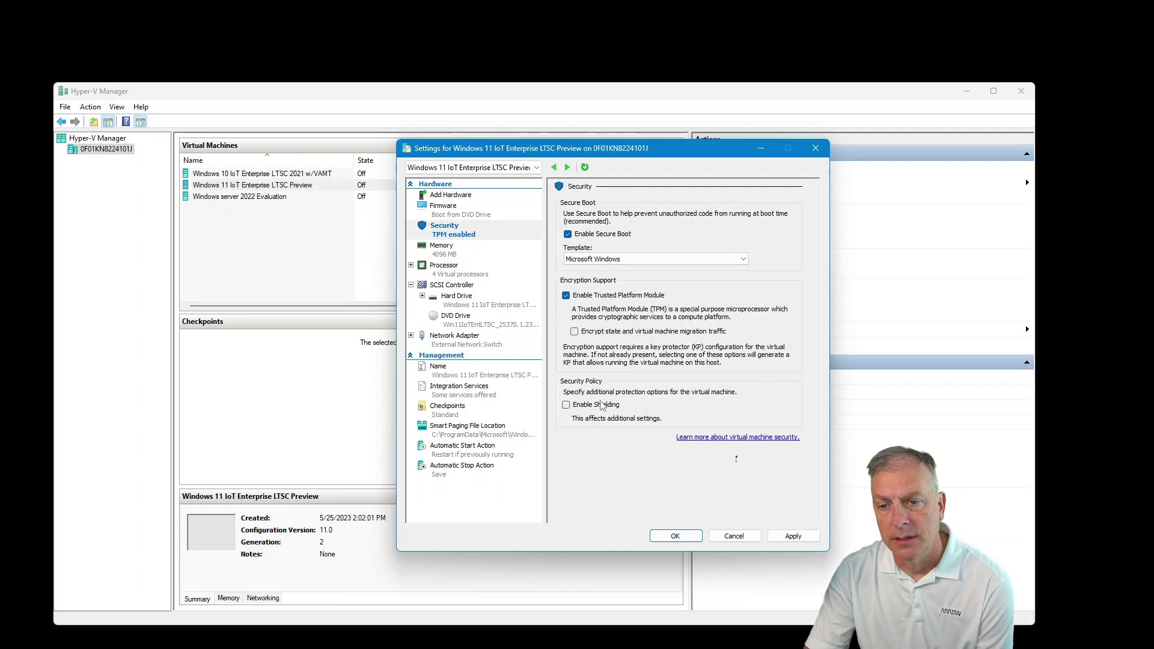
{"action": "left_click", "coordinate": [792, 535]}
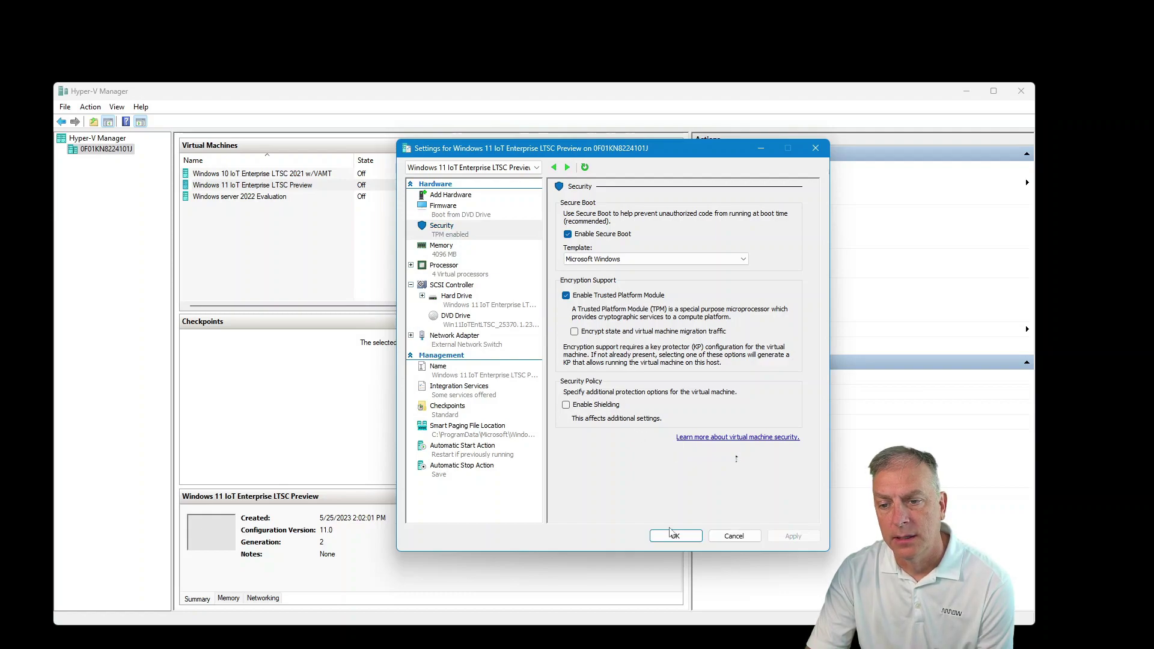
{"action": "left_click", "coordinate": [675, 536]}
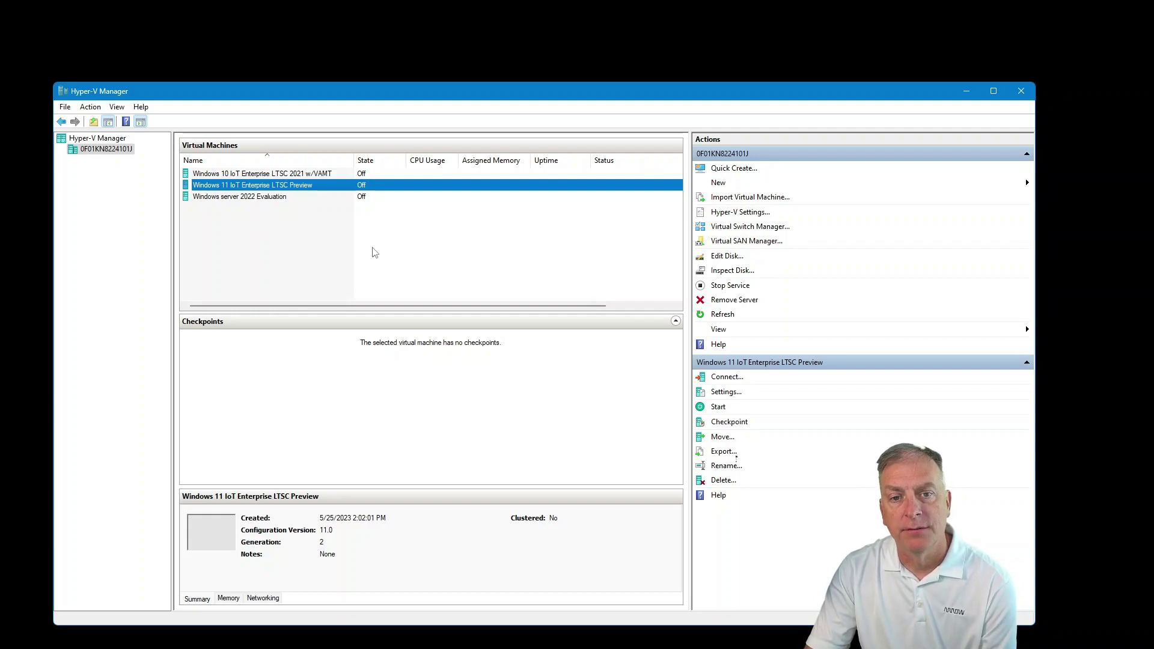
Boot the VM and pick Windows 11 IoT Enterprise LTSC with no product key.
{"action": "left_click", "coordinate": [521, 284]}
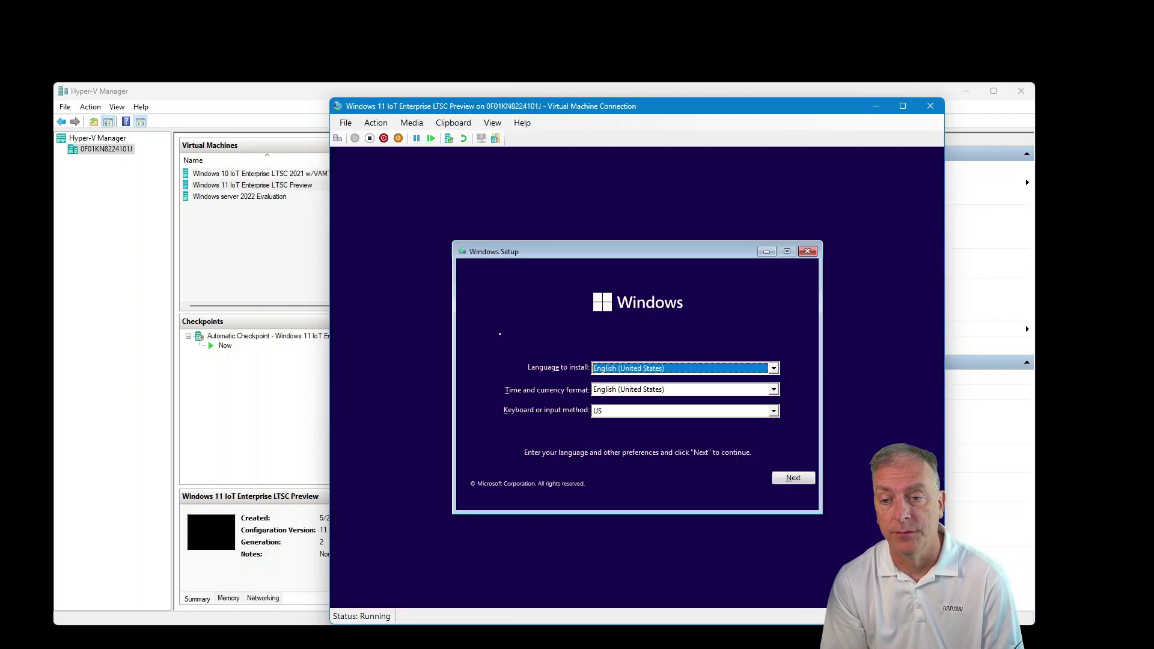
{"action": "left_click", "coordinate": [793, 478]}
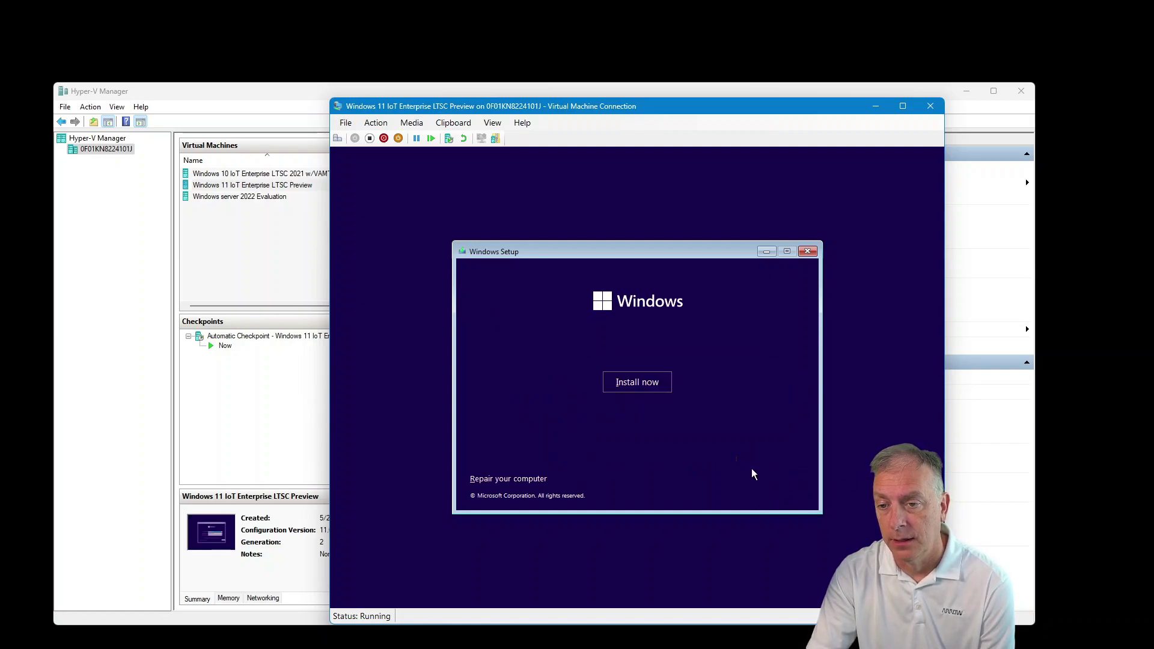
{"action": "left_click", "coordinate": [641, 387]}
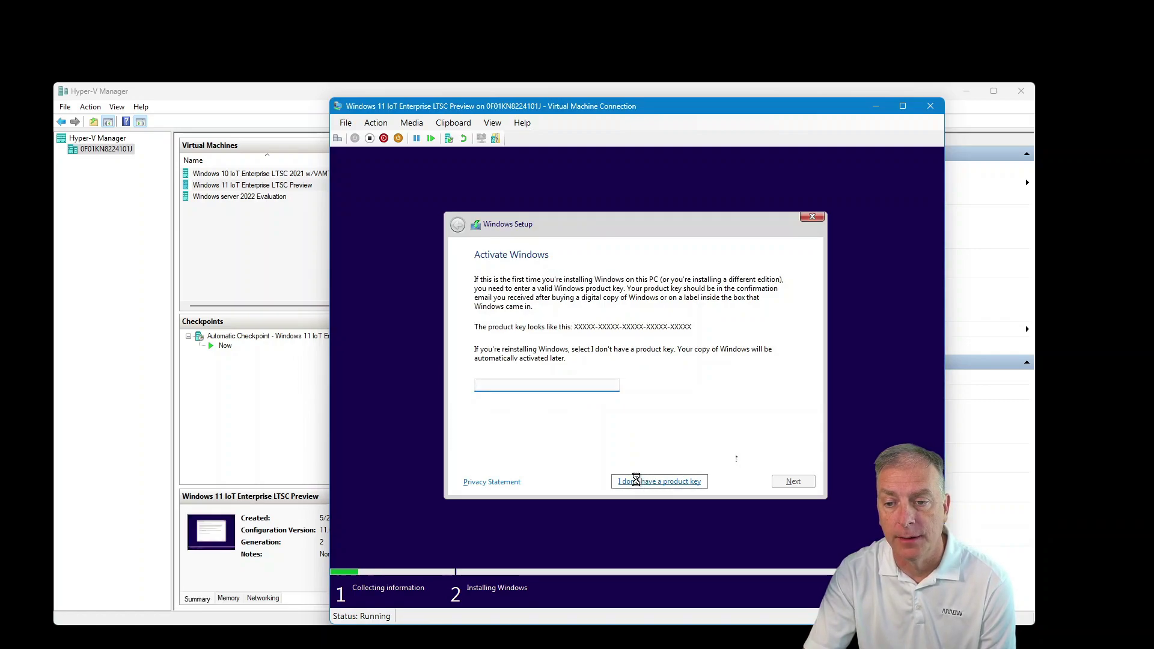
{"action": "left_click", "coordinate": [659, 482]}
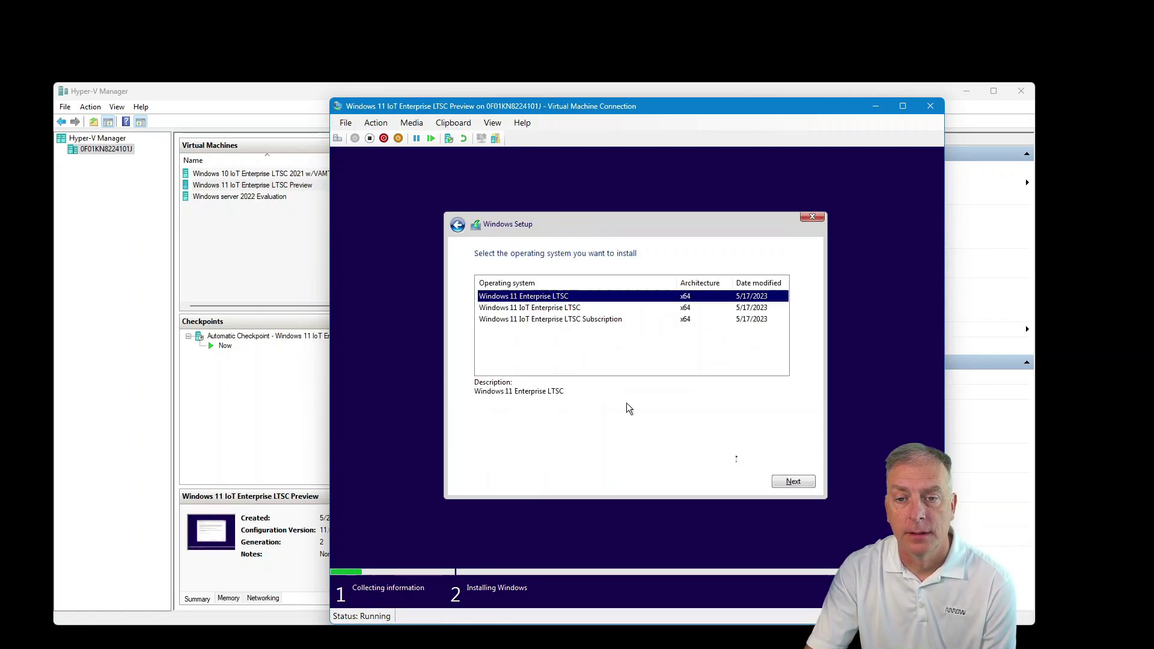
{"action": "left_click", "coordinate": [533, 309]}
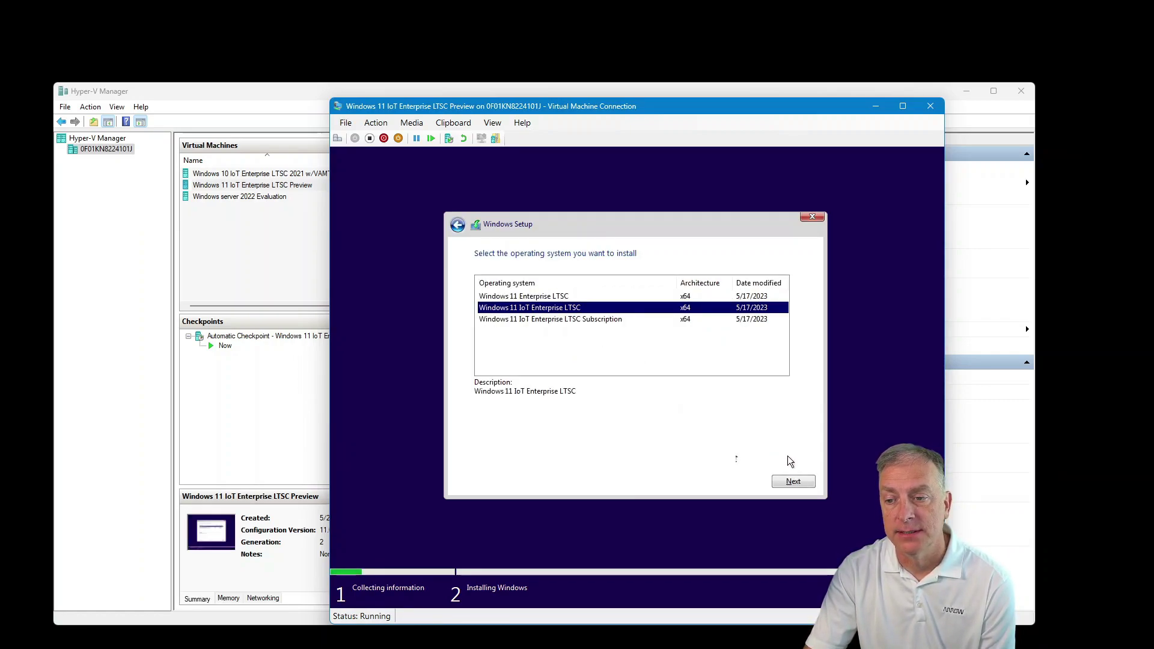
{"action": "left_click", "coordinate": [794, 482]}
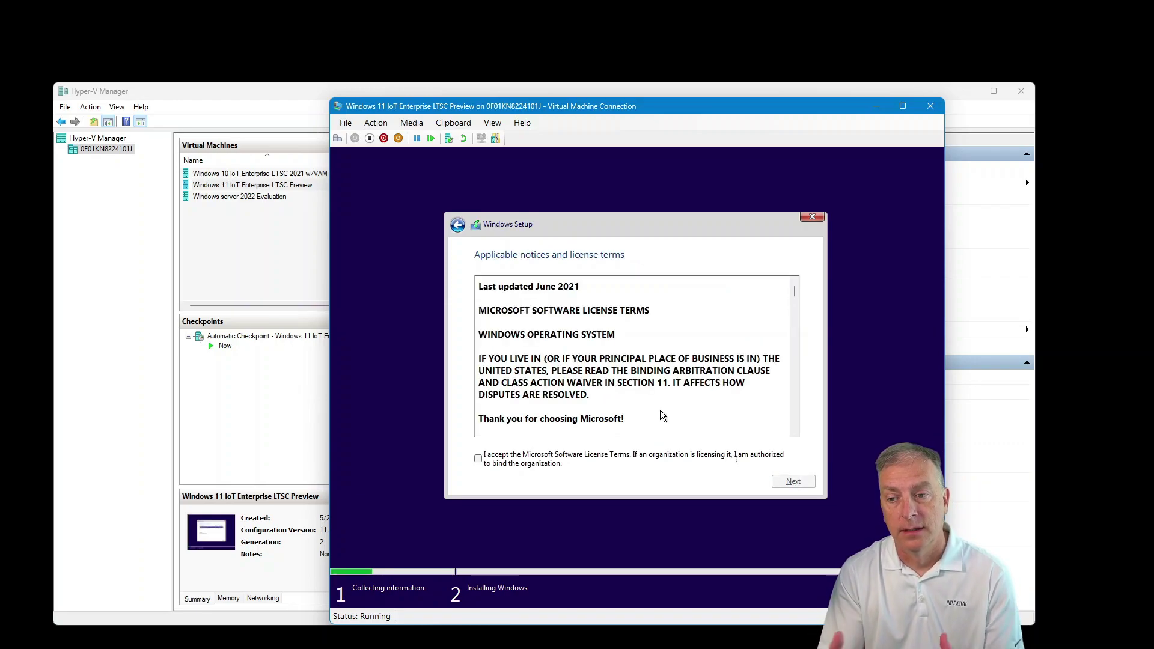
Accept the license and custom-install onto the 80 GB unallocated Drive 0.
{"action": "left_click", "coordinate": [478, 457]}
{"action": "left_click", "coordinate": [793, 483]}
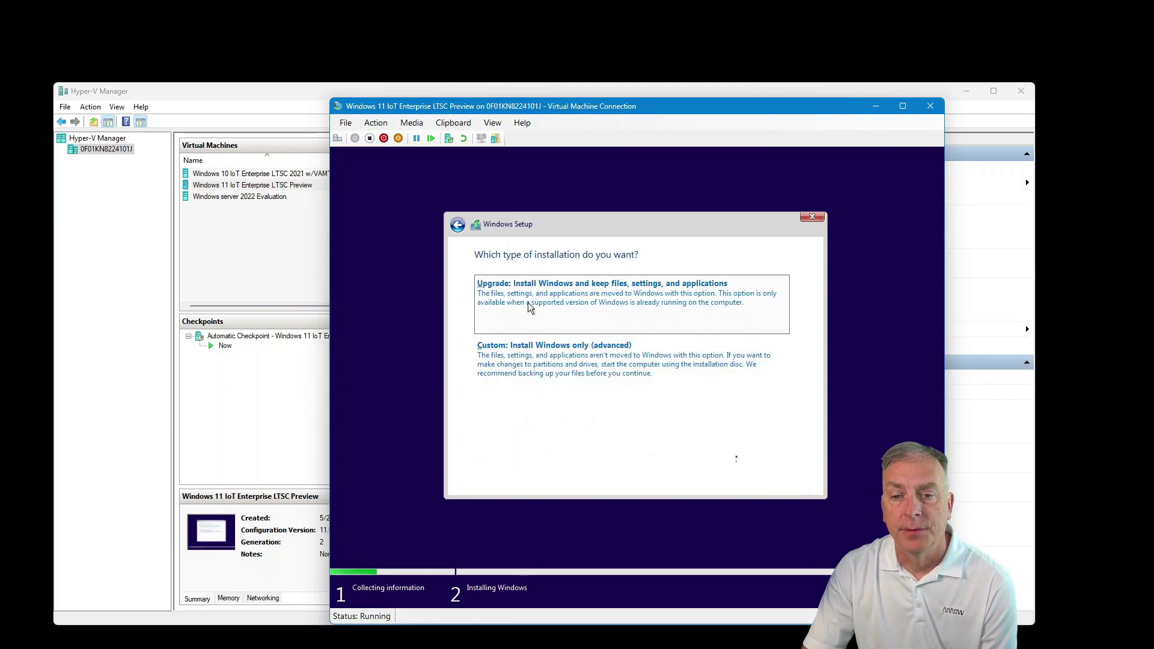
{"action": "left_click", "coordinate": [551, 359]}
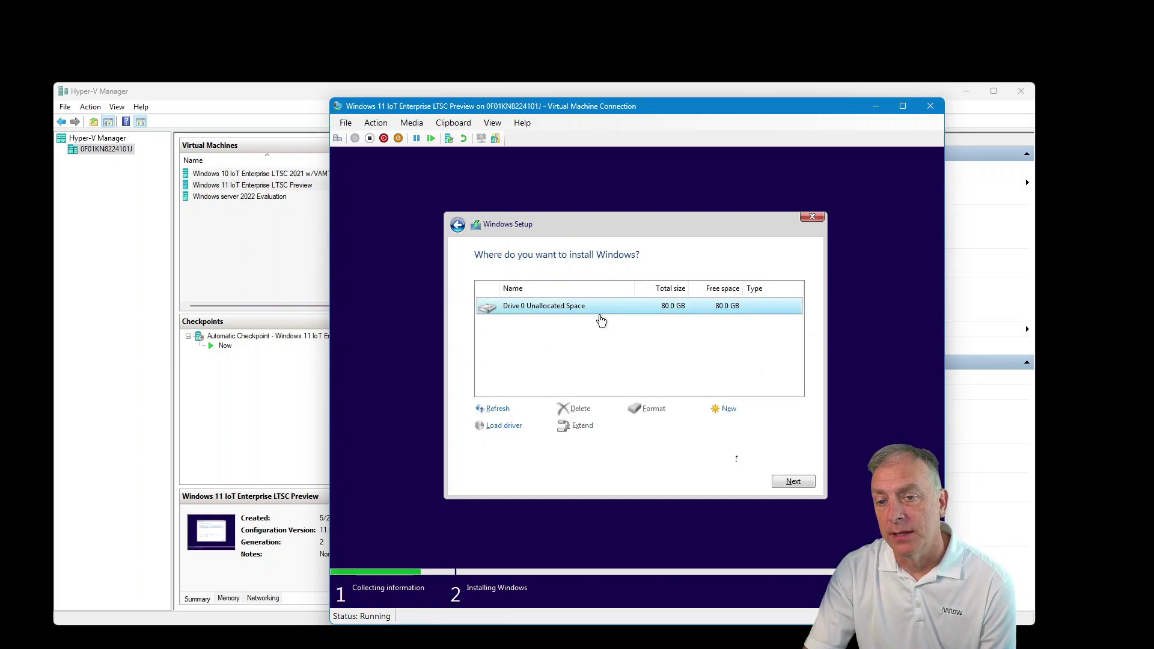
{"action": "left_click", "coordinate": [498, 409]}
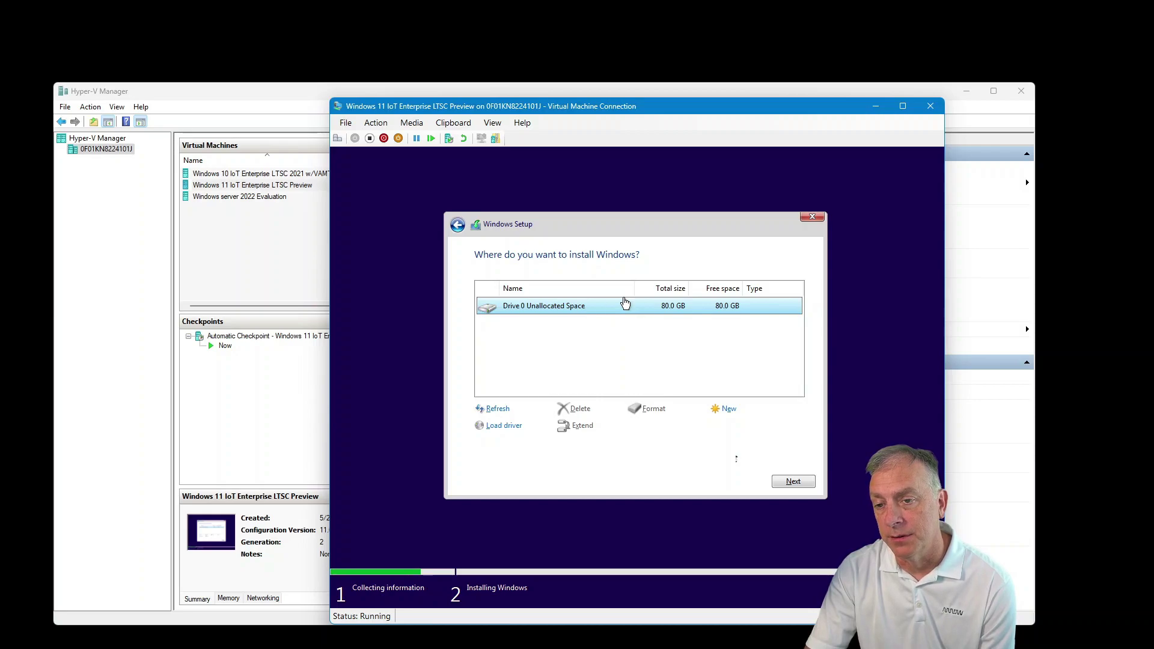
{"action": "left_click", "coordinate": [794, 481]}
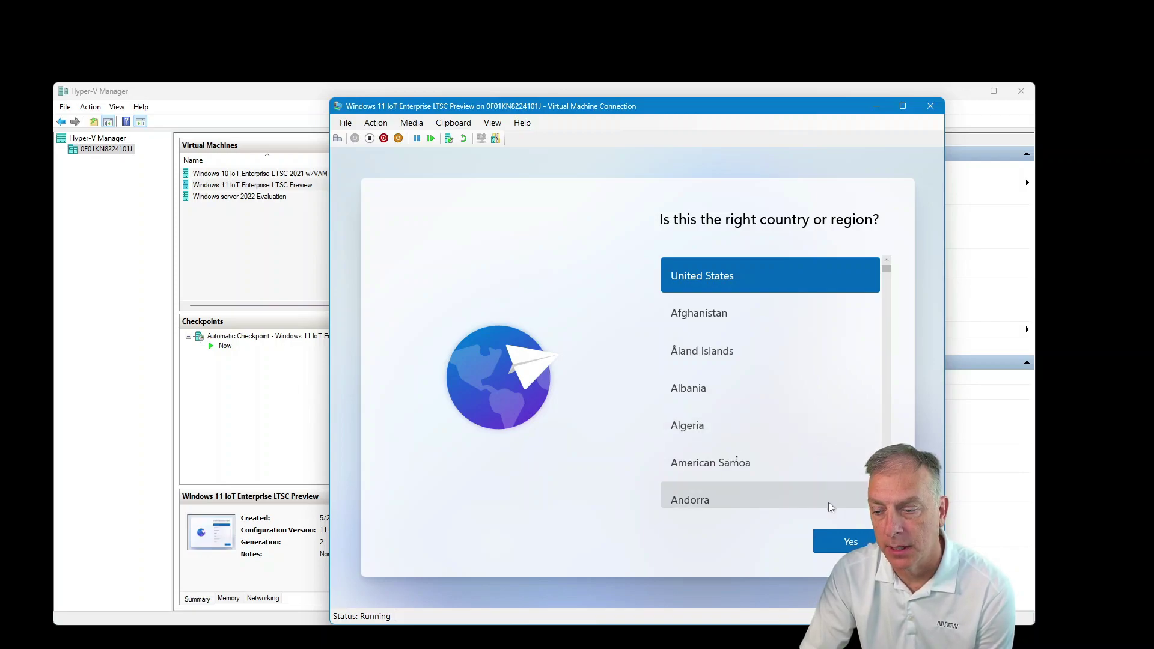
Confirm the region and US keyboard, skip a second layout, and continue without internet.
{"action": "left_click", "coordinate": [850, 542]}
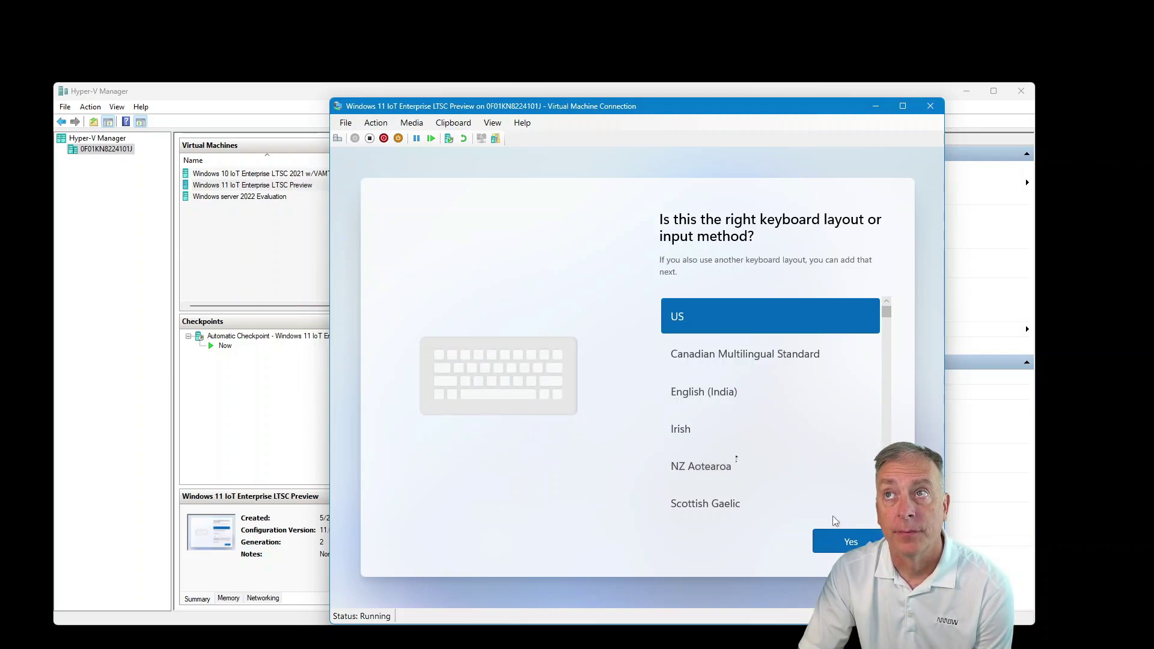
{"action": "left_click", "coordinate": [843, 542]}
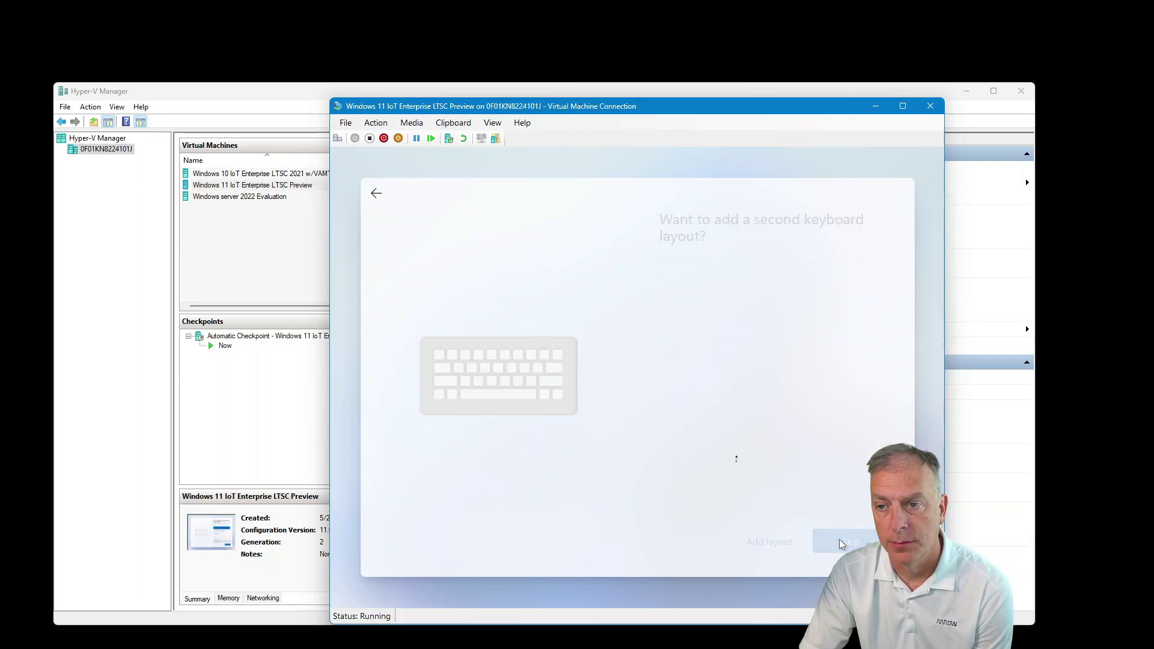
{"action": "left_click", "coordinate": [842, 543]}
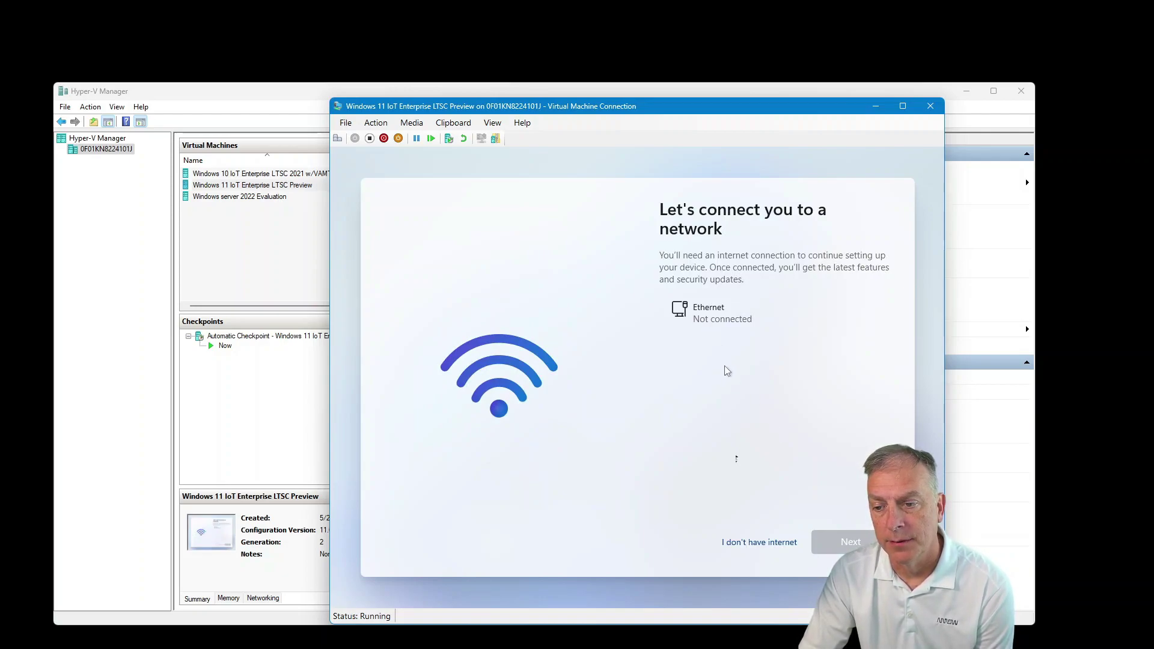
{"action": "left_click", "coordinate": [759, 542]}
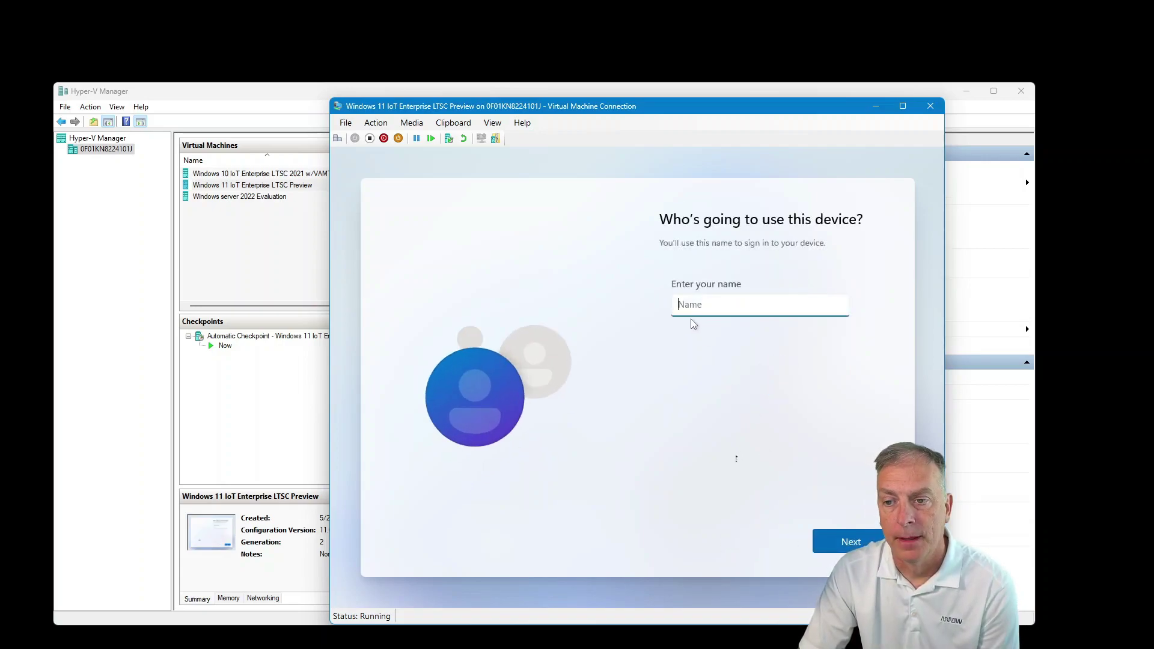
{"action": "type", "text": "User"}
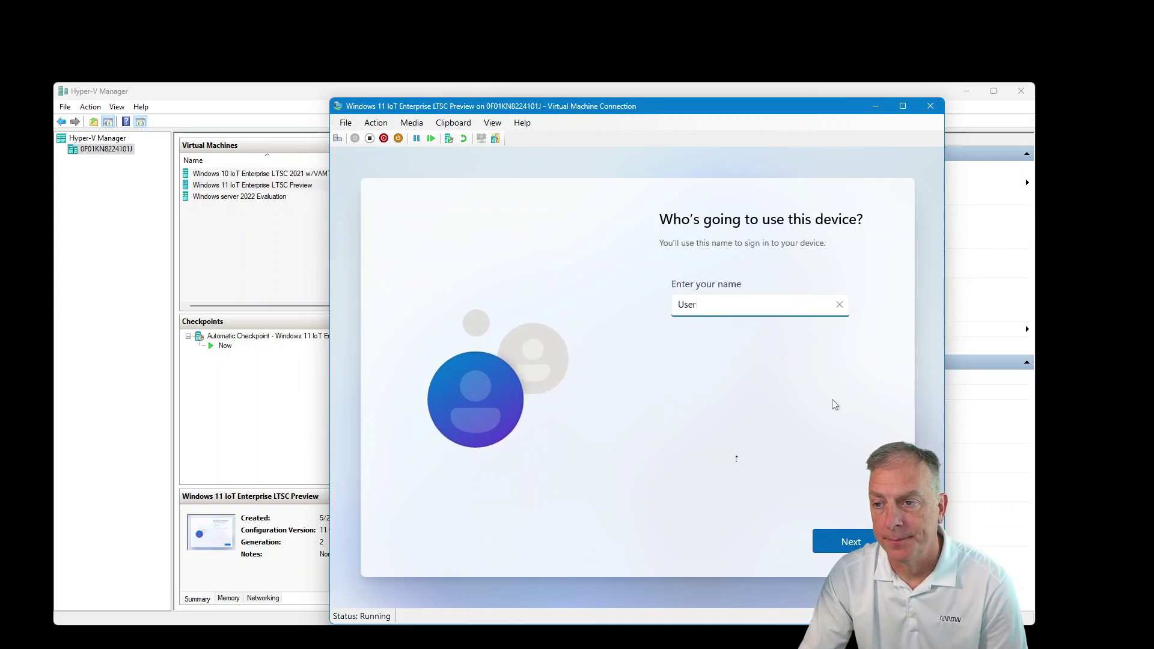
Create local account User with no password and accept the privacy settings.
{"action": "left_click", "coordinate": [835, 539]}
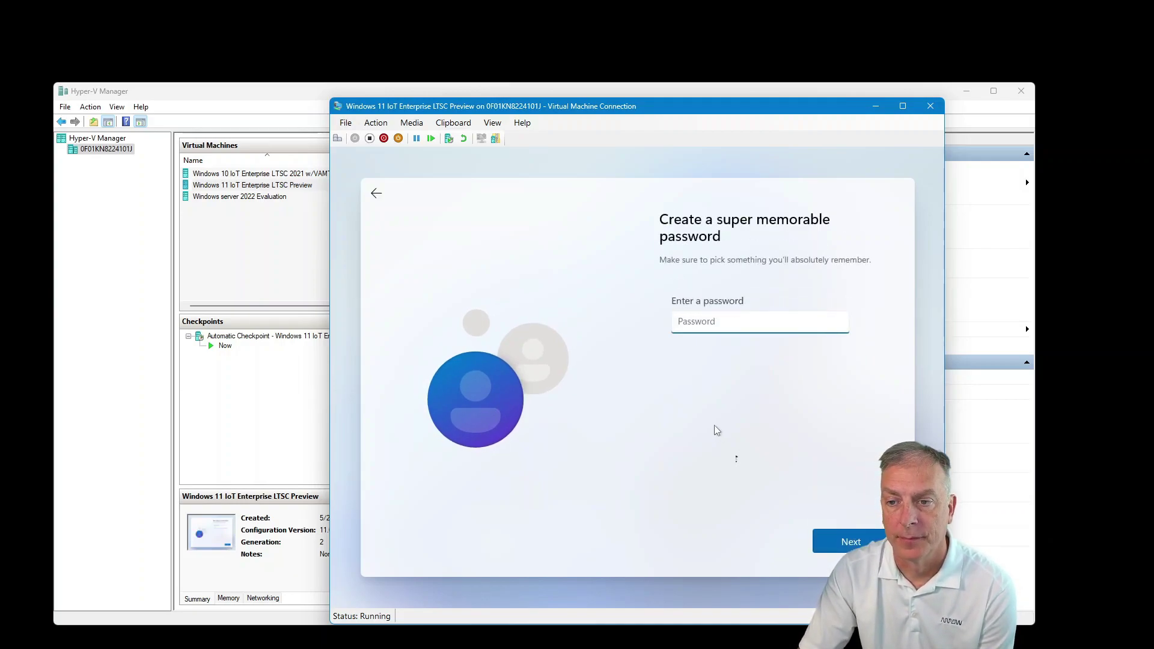
{"action": "left_click", "coordinate": [850, 541]}
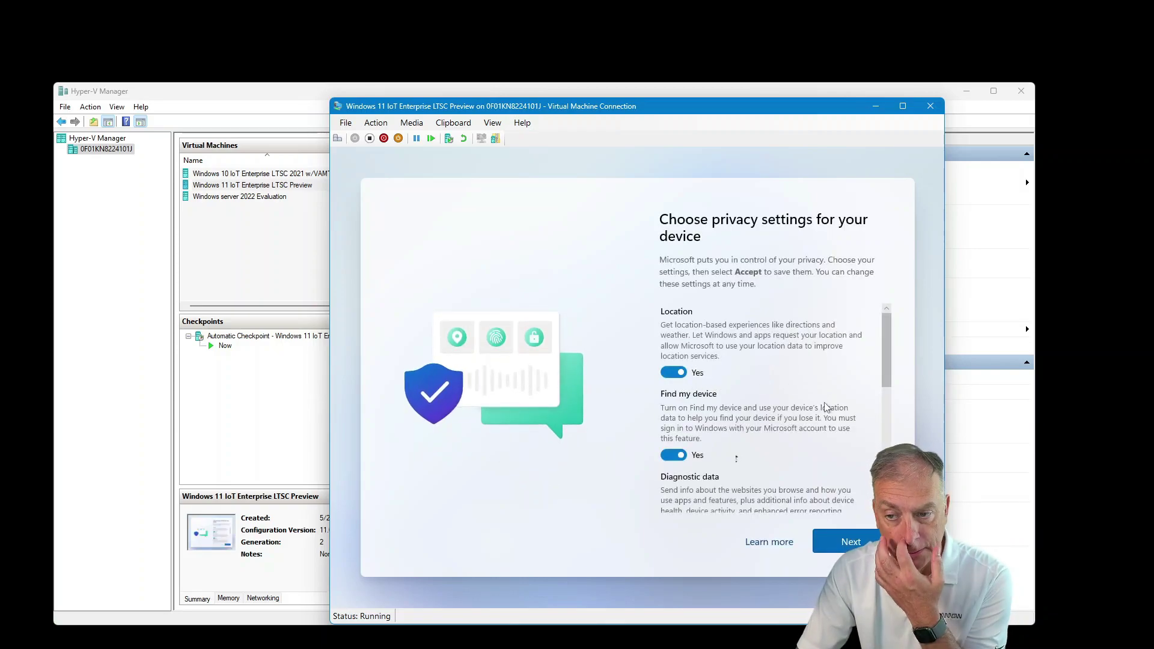
{"action": "left_click", "coordinate": [841, 542]}
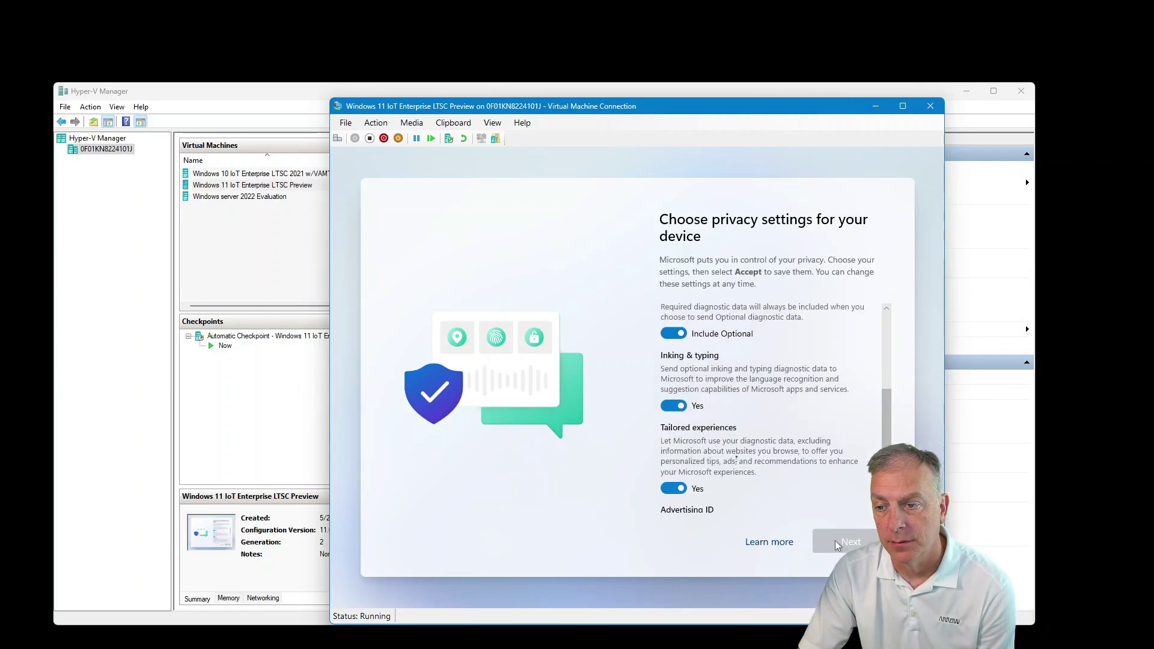
{"action": "left_click", "coordinate": [841, 542]}
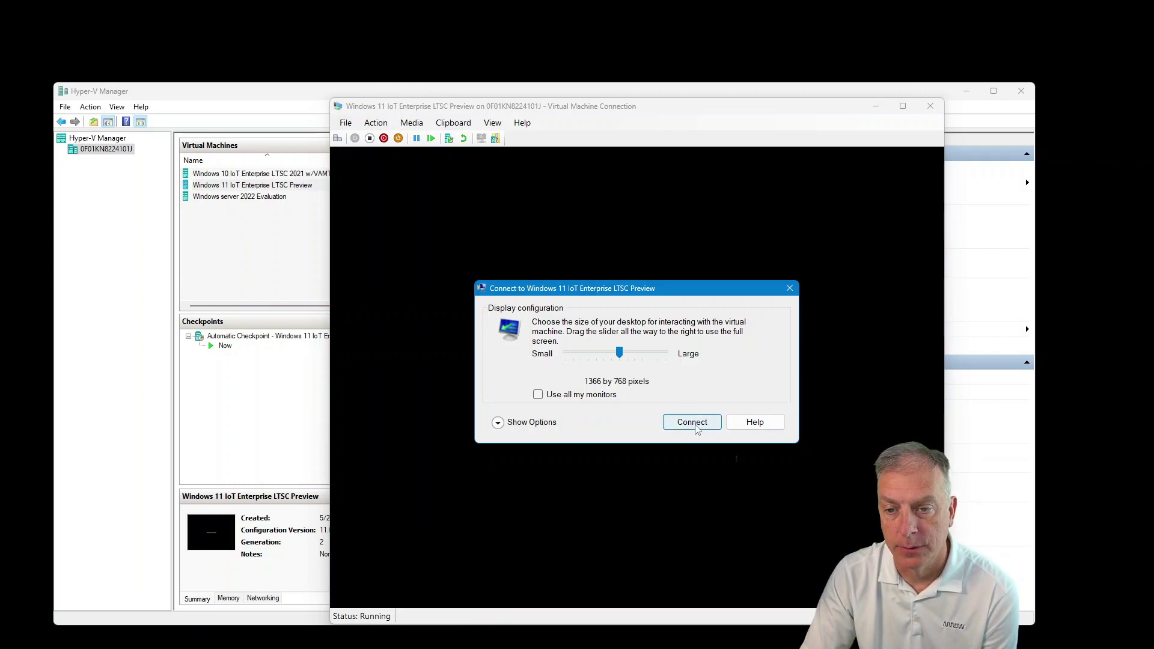
Connect to the VM at 1366 by 768 and sign in as User.
{"action": "left_click", "coordinate": [692, 422]}
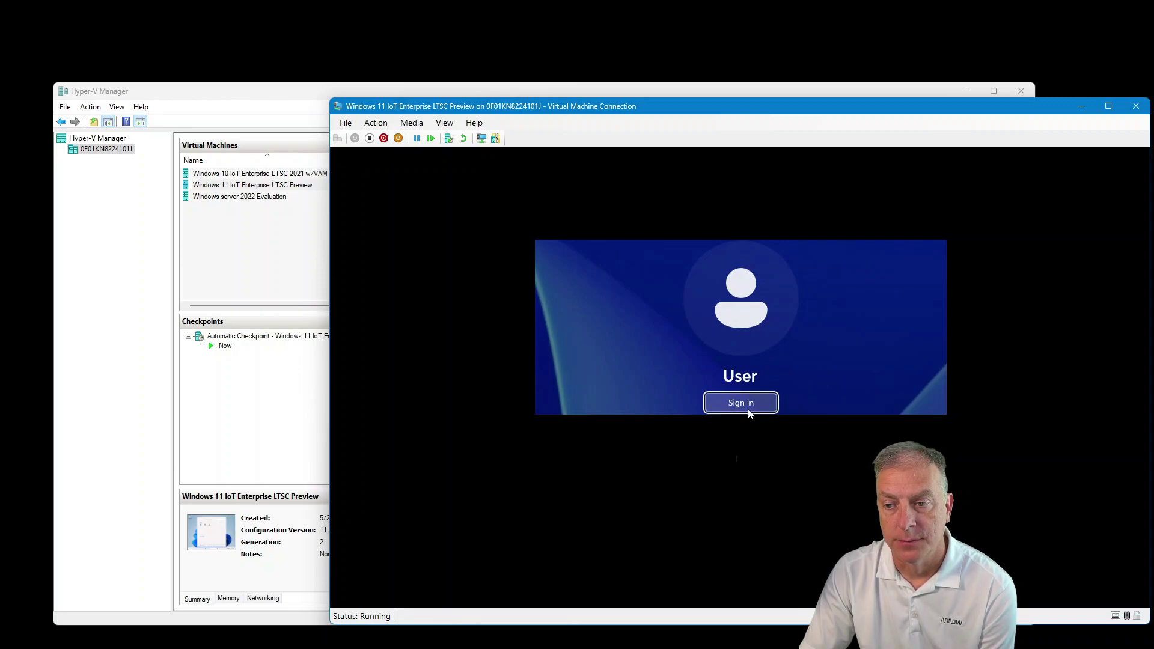
{"action": "left_click", "coordinate": [749, 407]}
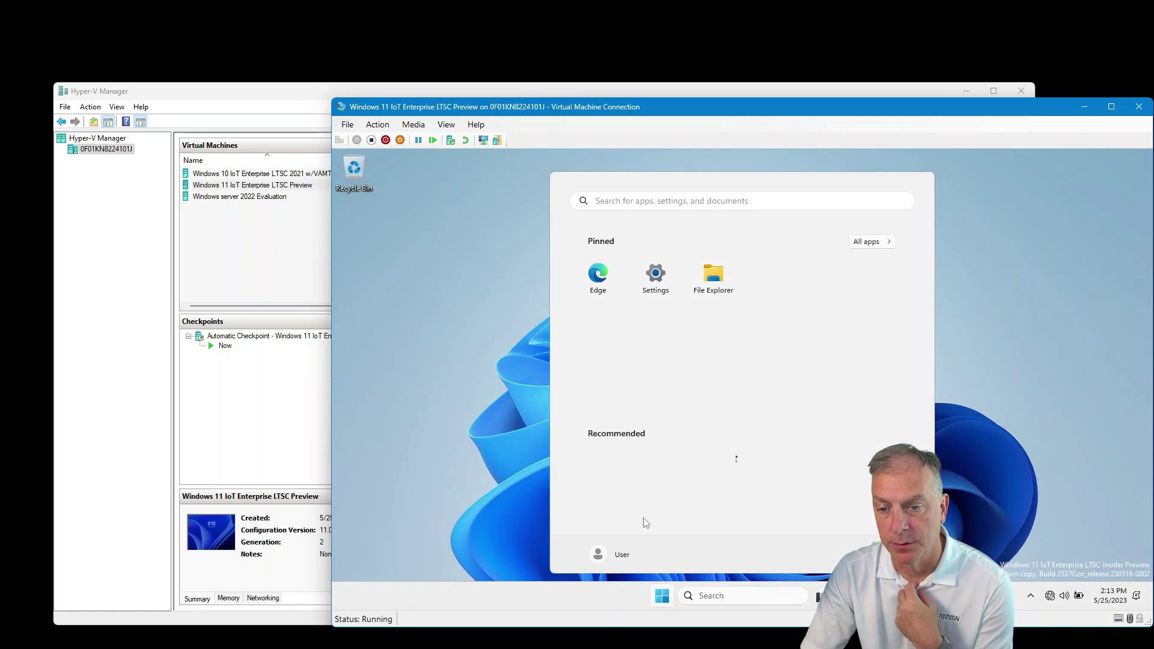
In All apps, expand and collapse the Accessibility folder, then launch Windows Tools.
{"action": "left_click", "coordinate": [868, 241]}
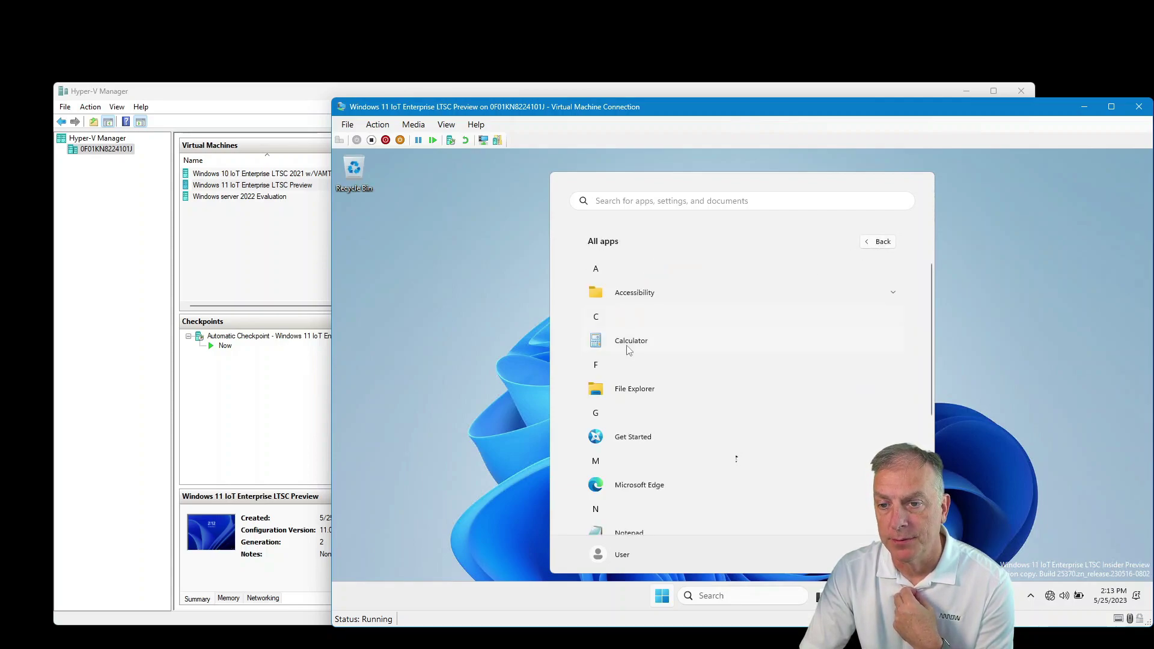
{"action": "left_click", "coordinate": [635, 294]}
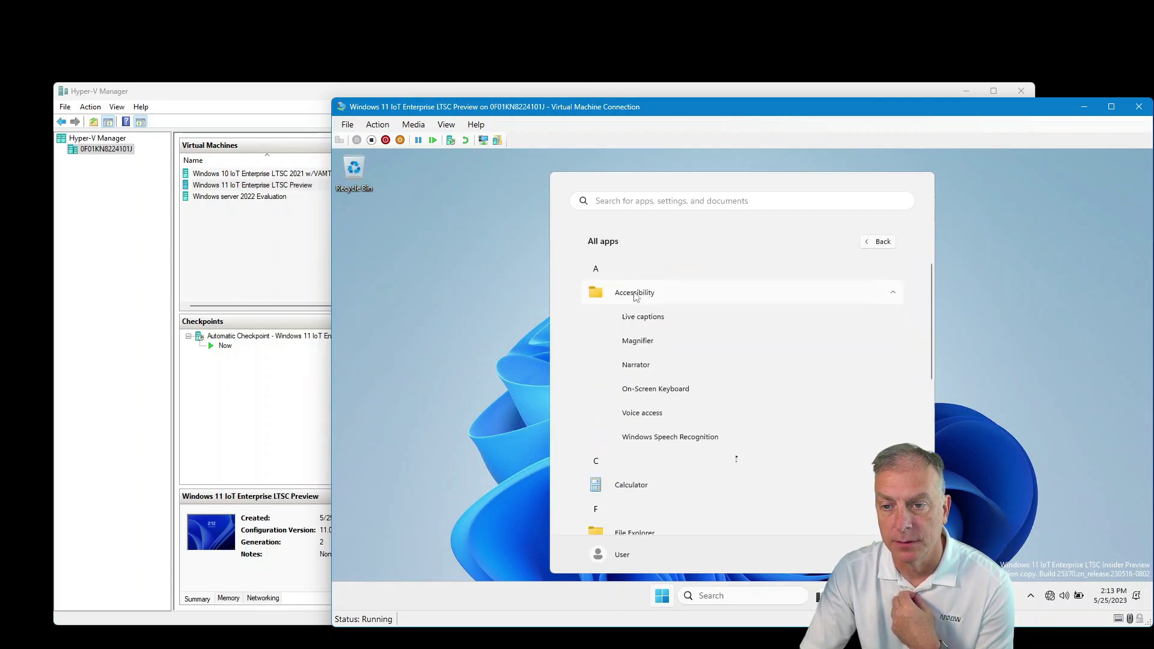
{"action": "left_click", "coordinate": [635, 295]}
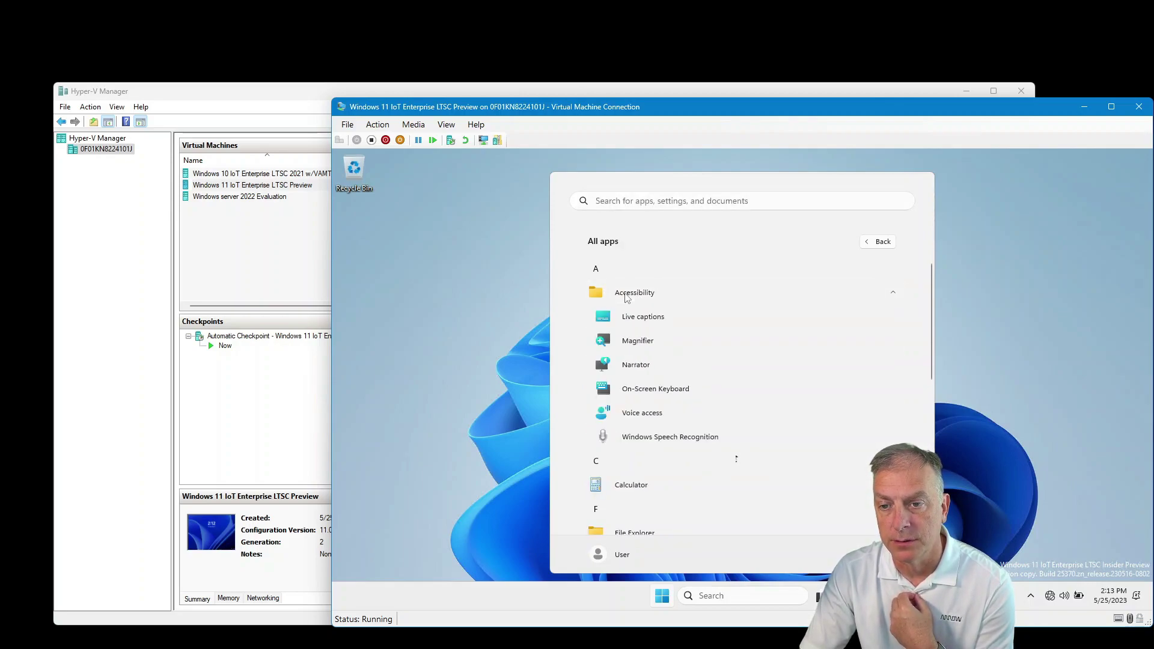
{"action": "left_click", "coordinate": [627, 298]}
{"action": "scroll", "coordinate": [683, 368], "scroll_direction": "down", "scroll_amount": 2}
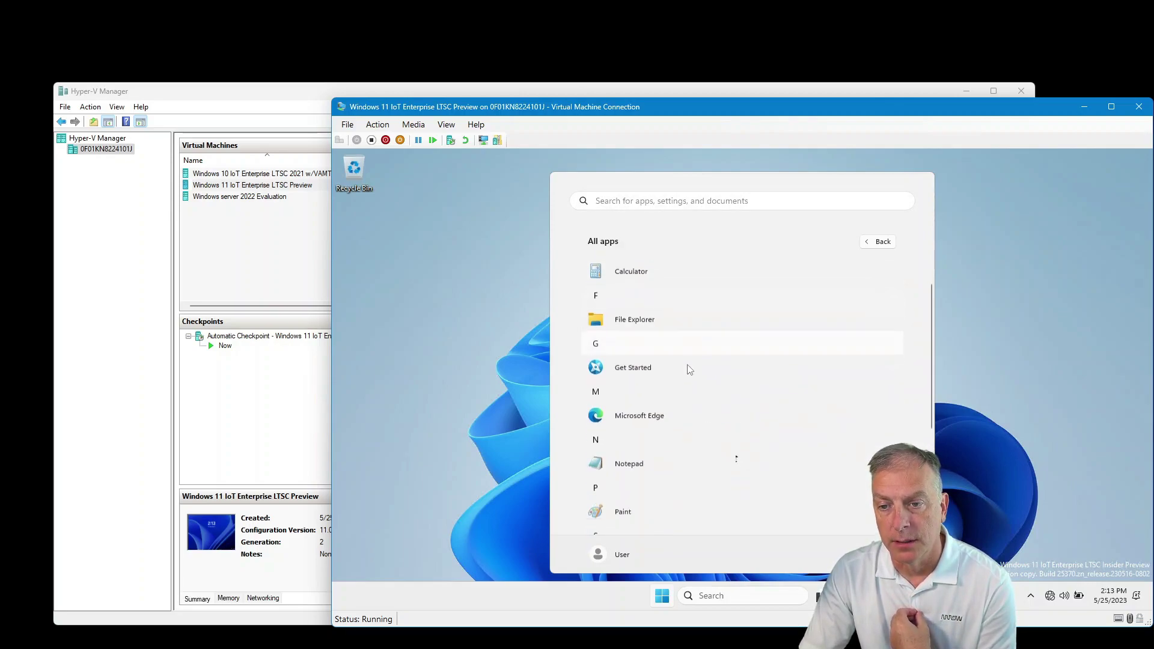
{"action": "scroll", "coordinate": [685, 365], "scroll_direction": "down", "scroll_amount": 2}
{"action": "scroll", "coordinate": [686, 364], "scroll_direction": "down", "scroll_amount": 2}
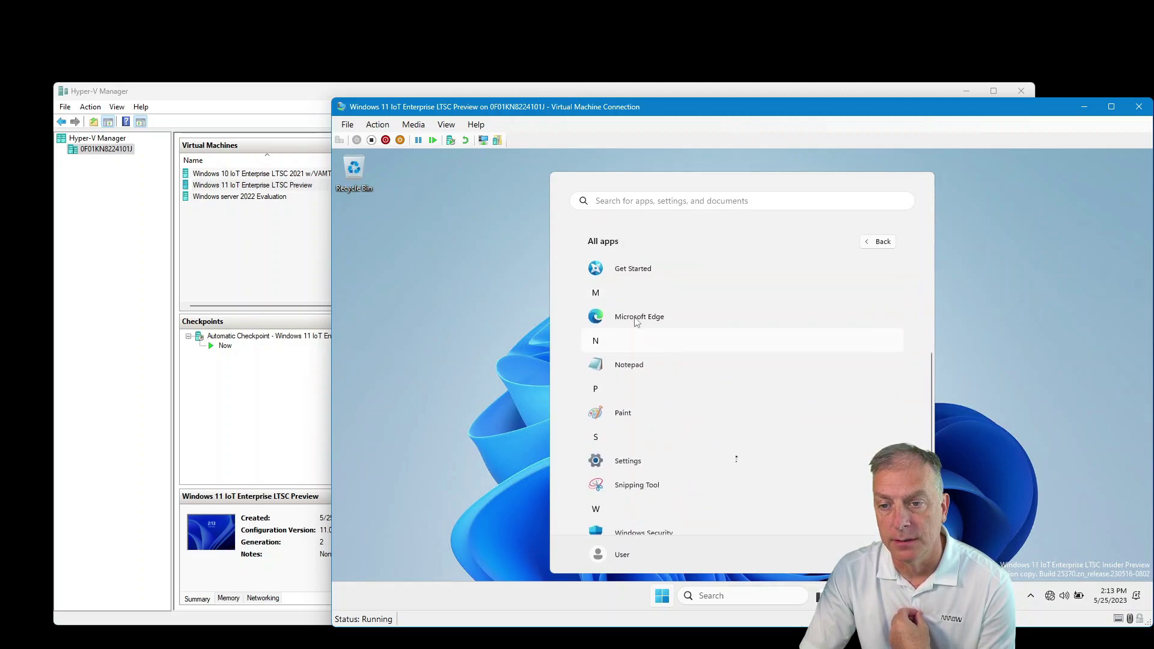
{"action": "scroll", "coordinate": [684, 370], "scroll_direction": "down", "scroll_amount": 1}
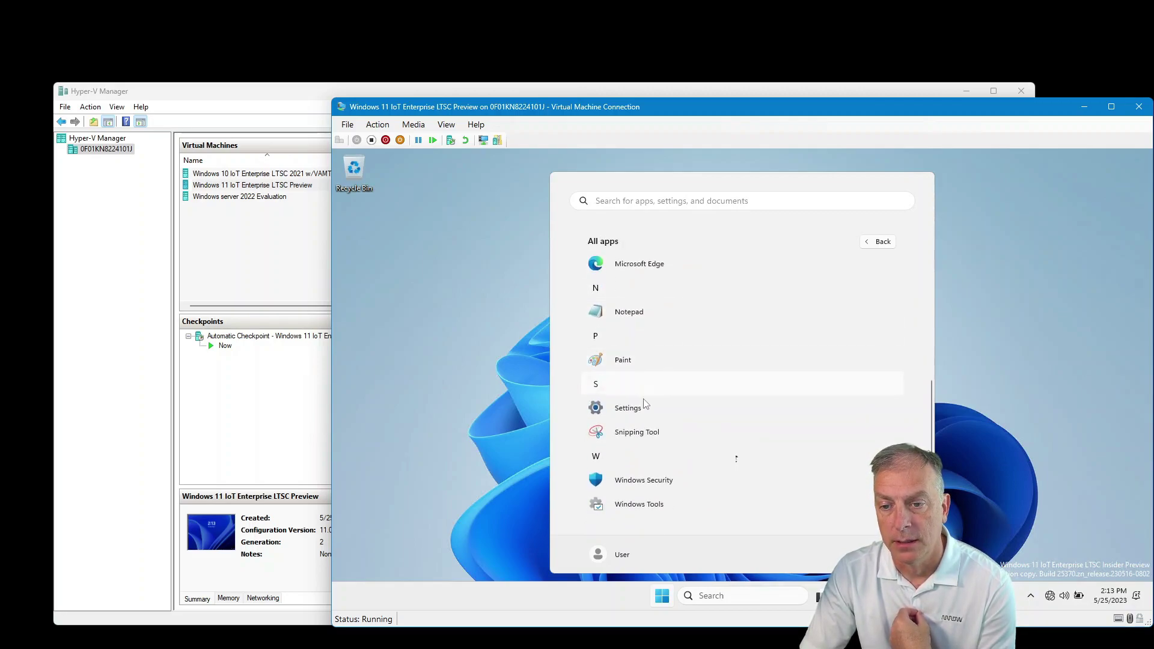
{"action": "left_click", "coordinate": [648, 511]}
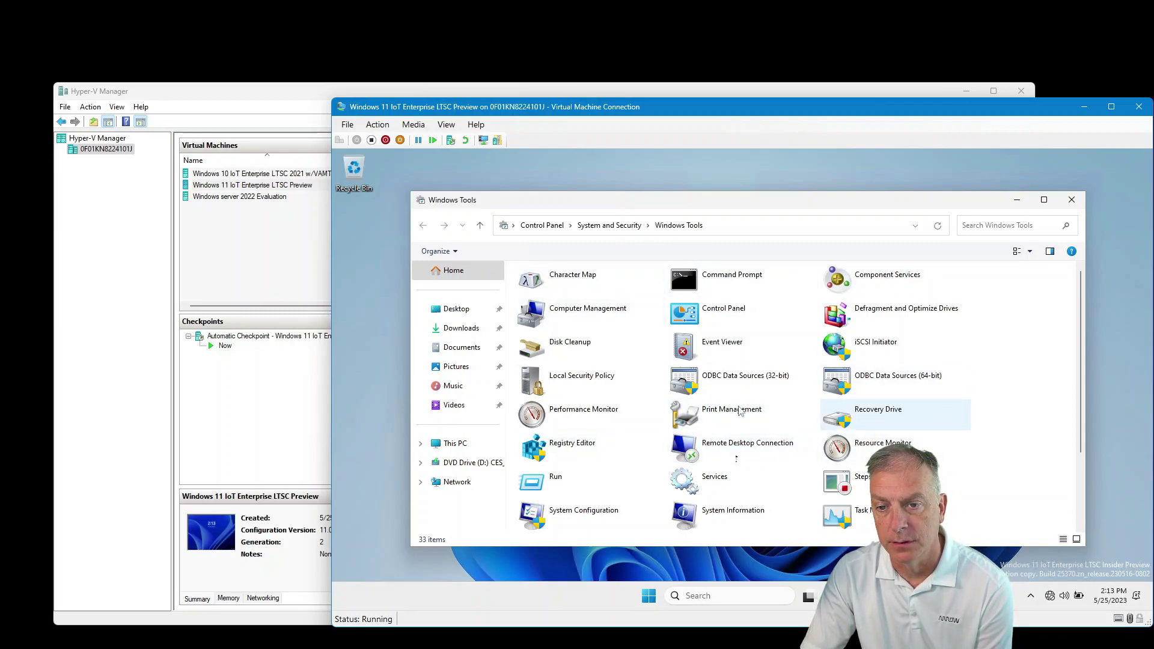
Close the Windows Tools window, leaving the clean Windows 11 desktop.
{"action": "left_click", "coordinate": [1072, 200]}
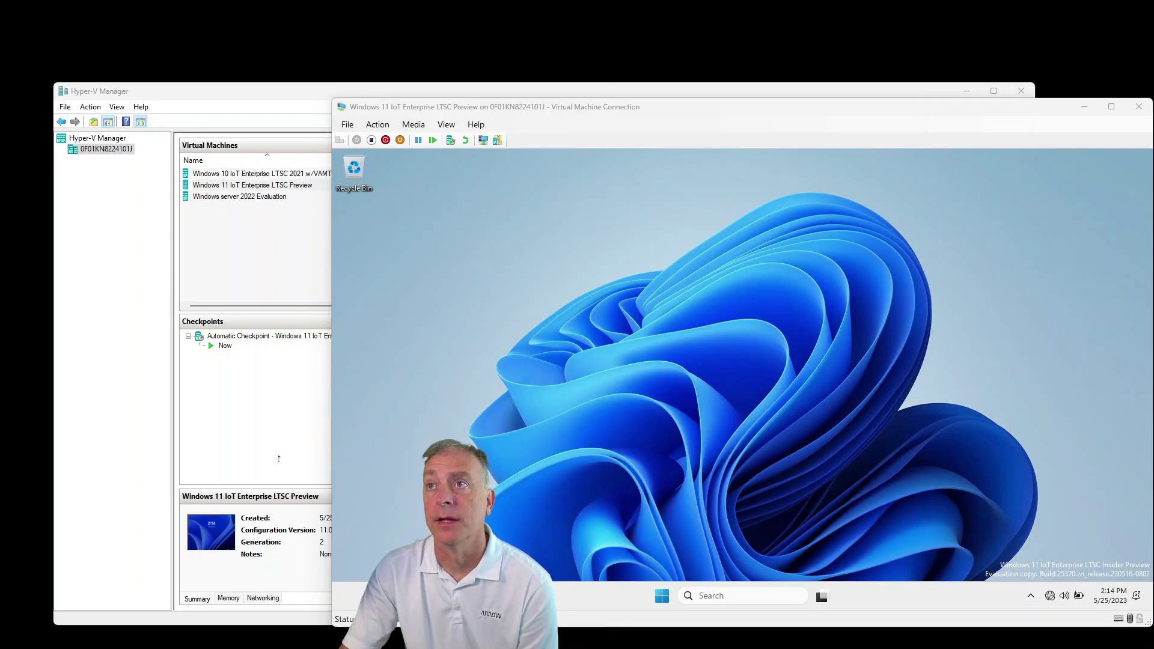
{"action": "left_click", "coordinate": [1031, 598]}
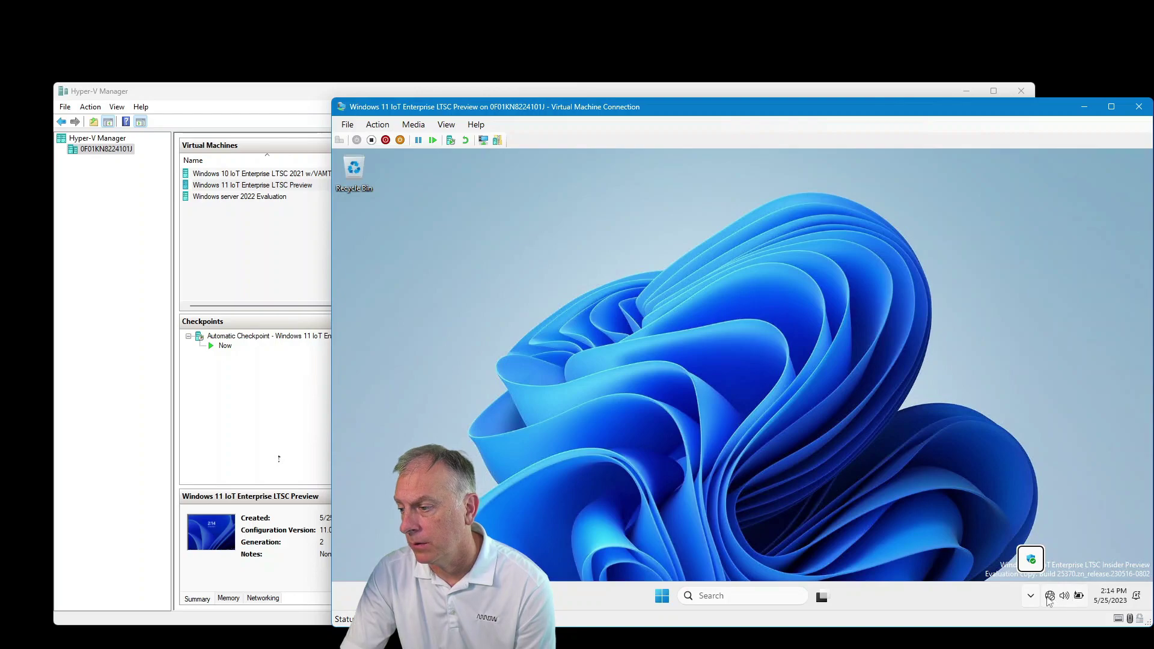
{"action": "left_click", "coordinate": [1049, 603]}
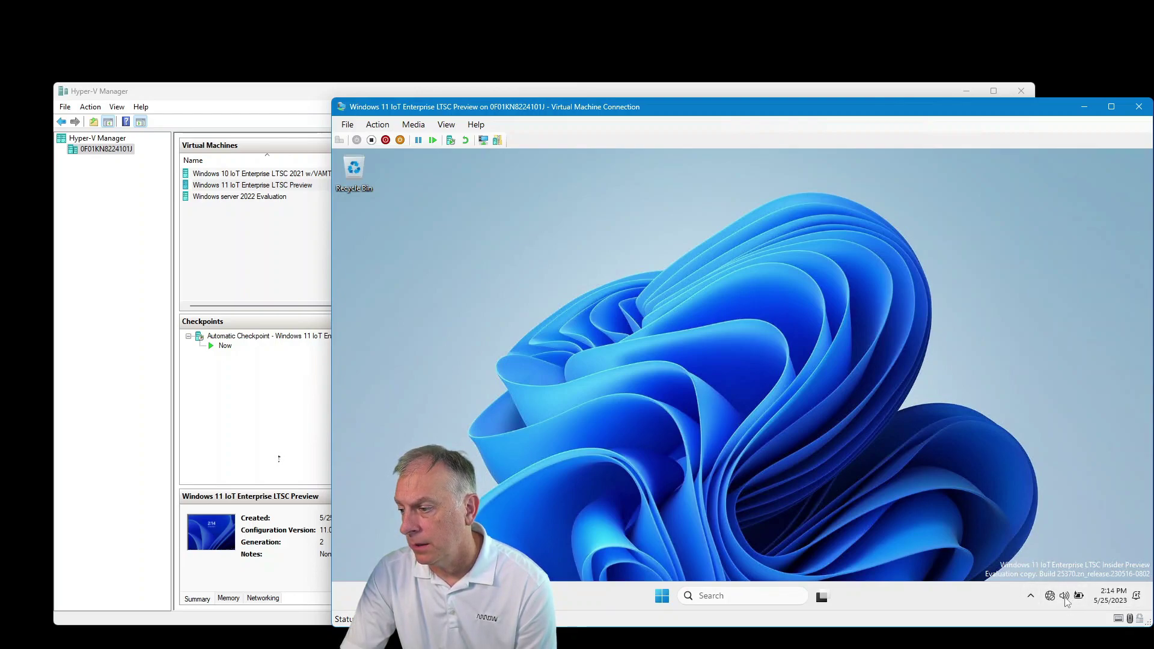
{"action": "left_click", "coordinate": [1051, 596]}
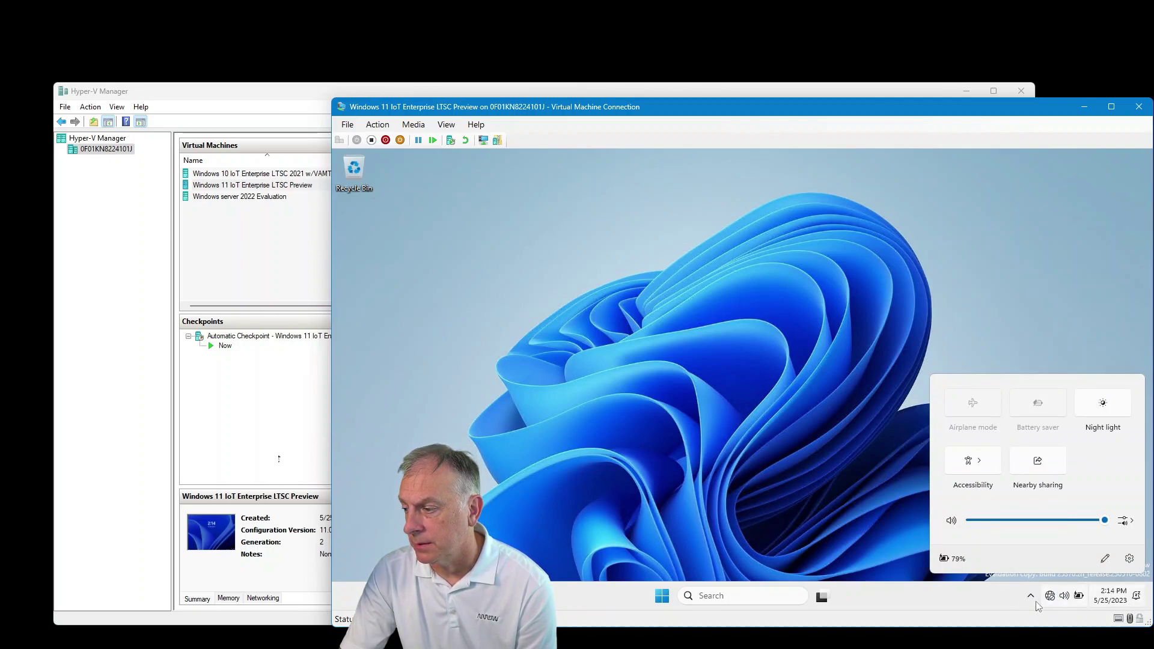
{"action": "left_click", "coordinate": [1142, 606]}
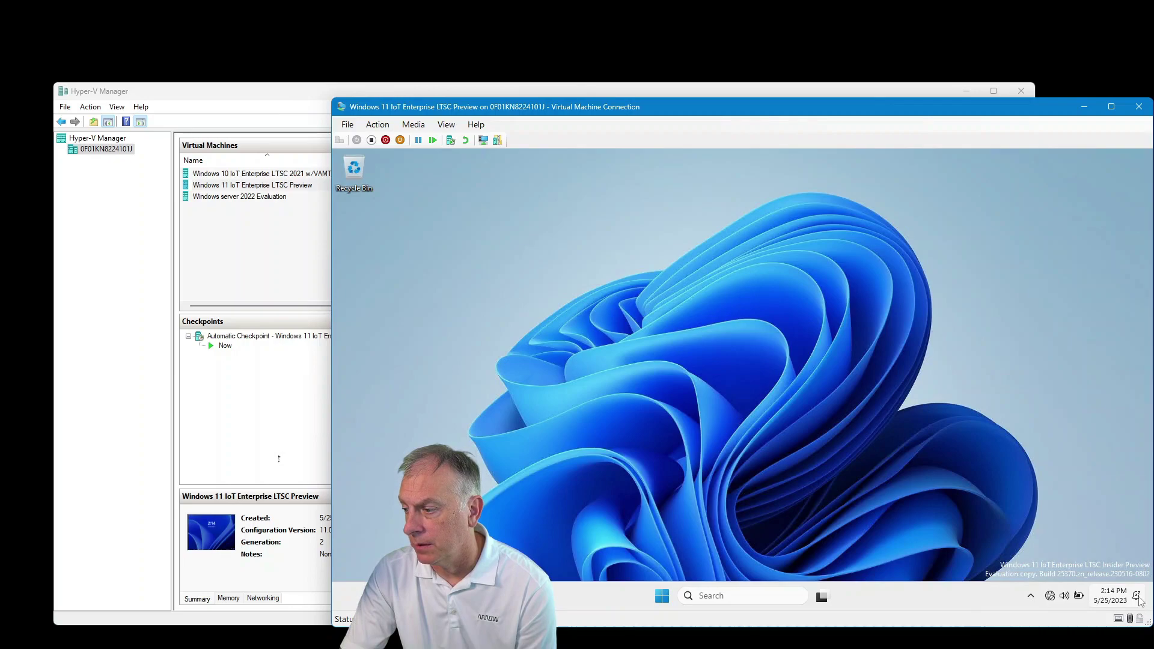
{"action": "left_click", "coordinate": [1138, 596]}
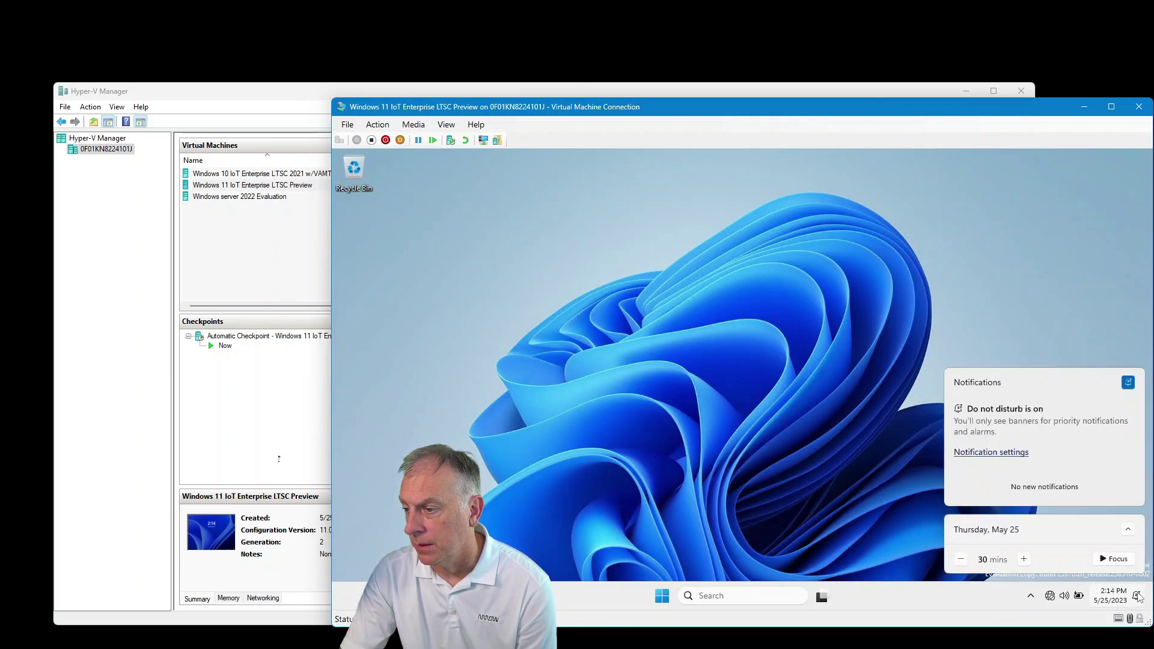
{"action": "left_click", "coordinate": [730, 371]}
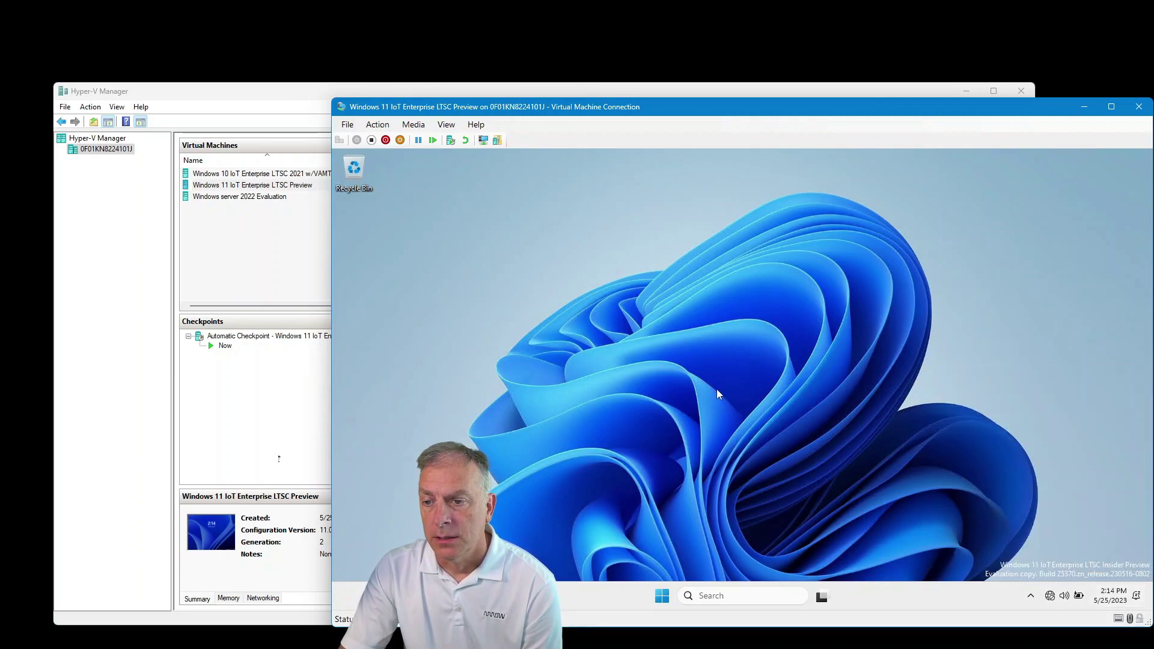
Open Settings' System About page from the power-user menu and shift the window right.
{"action": "right_click", "coordinate": [662, 596]}
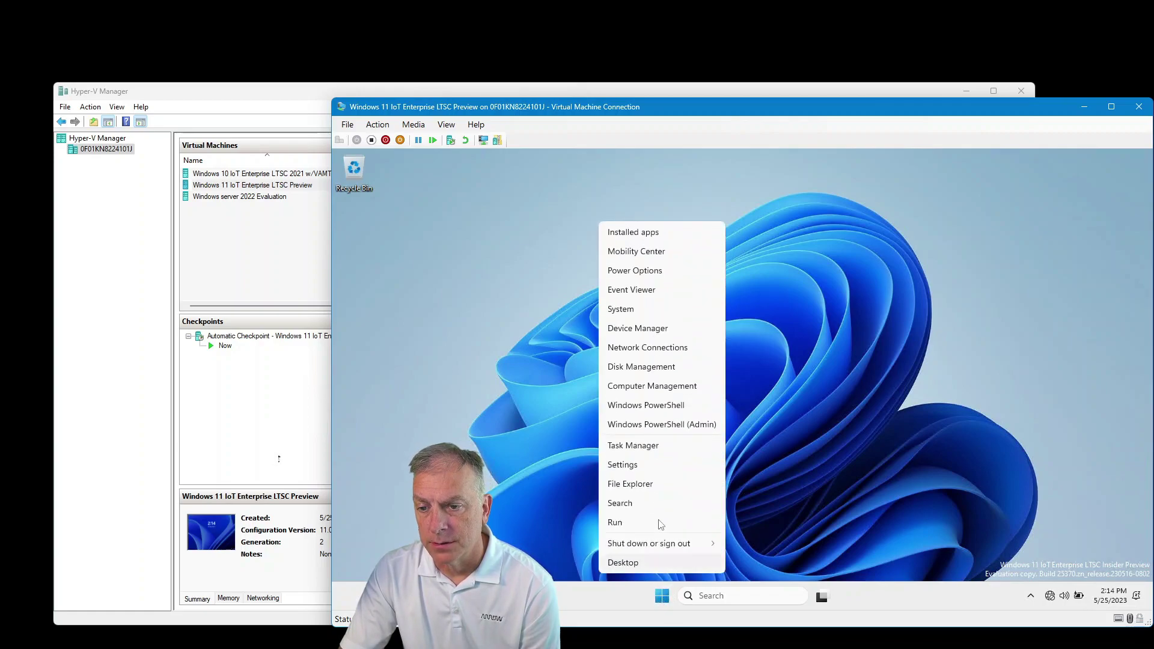
{"action": "left_click", "coordinate": [629, 310]}
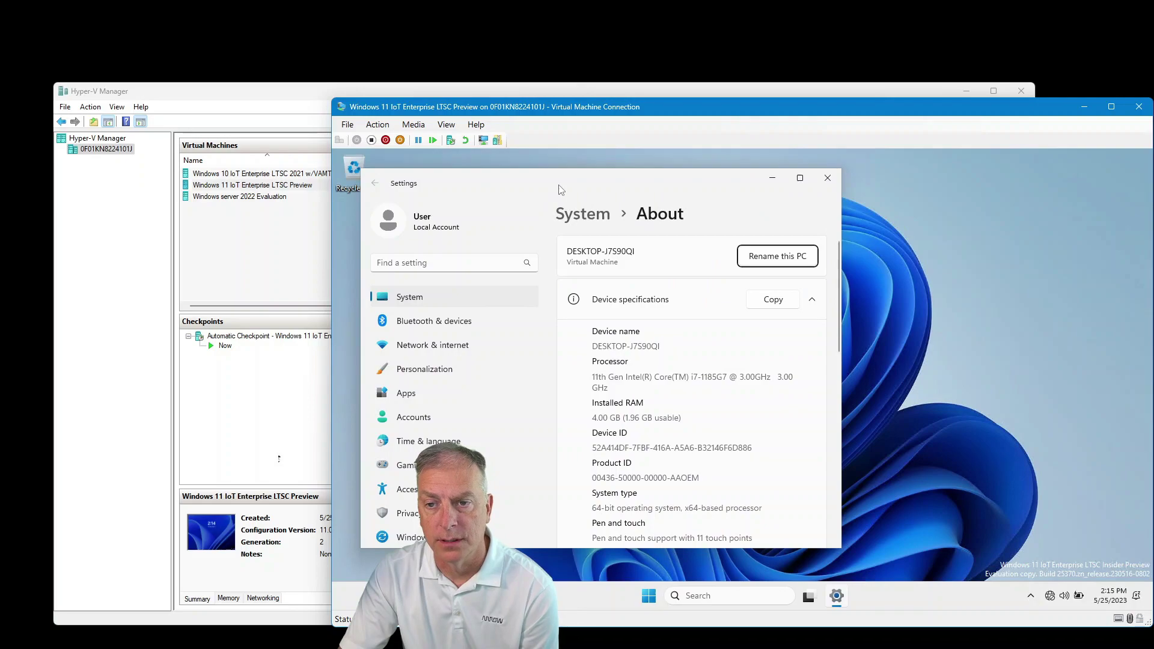
{"action": "left_click_drag", "start_coordinate": [563, 186], "coordinate": [650, 190]}
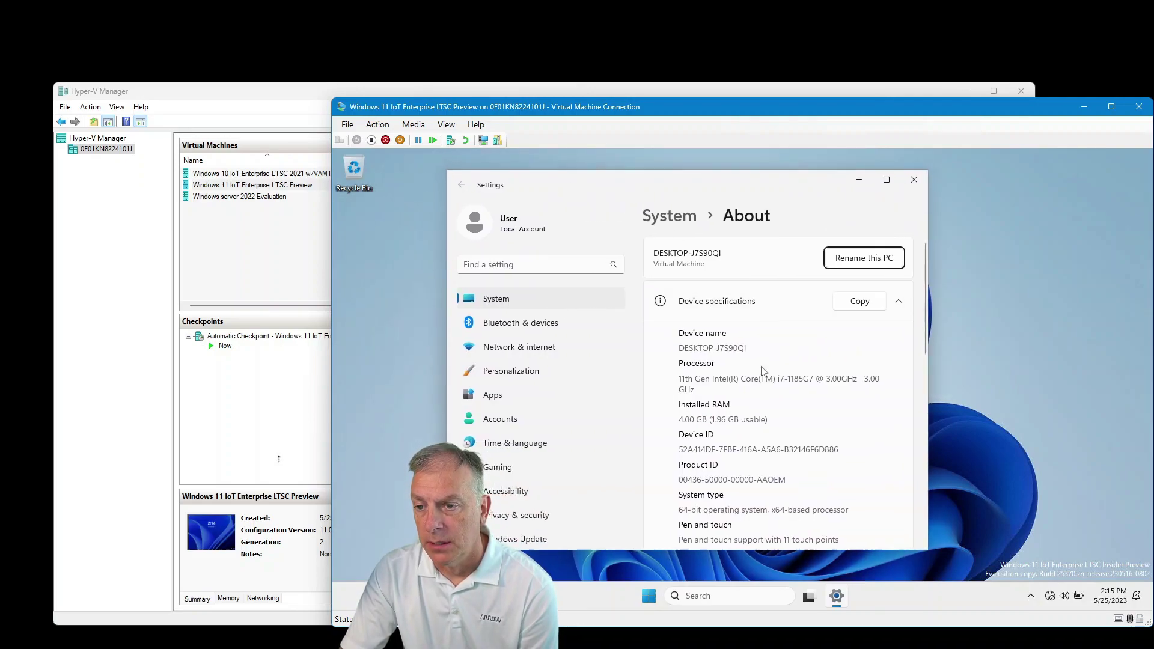
{"action": "scroll", "coordinate": [762, 378], "scroll_direction": "down", "scroll_amount": 2}
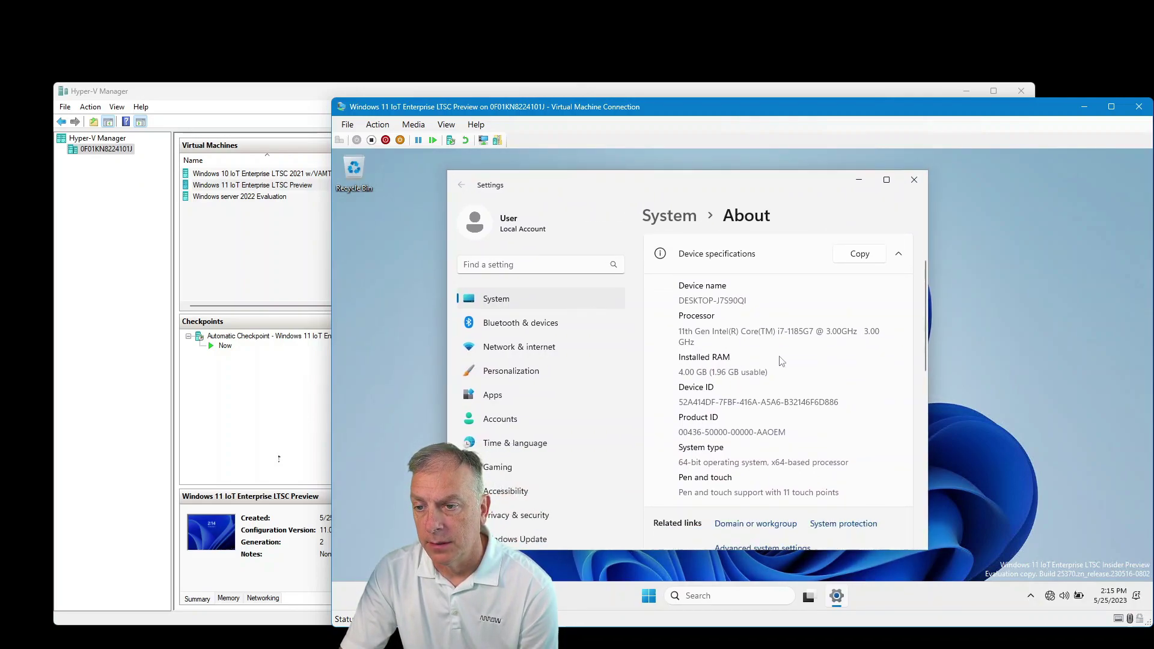
{"action": "scroll", "coordinate": [780, 361], "scroll_direction": "down", "scroll_amount": 1}
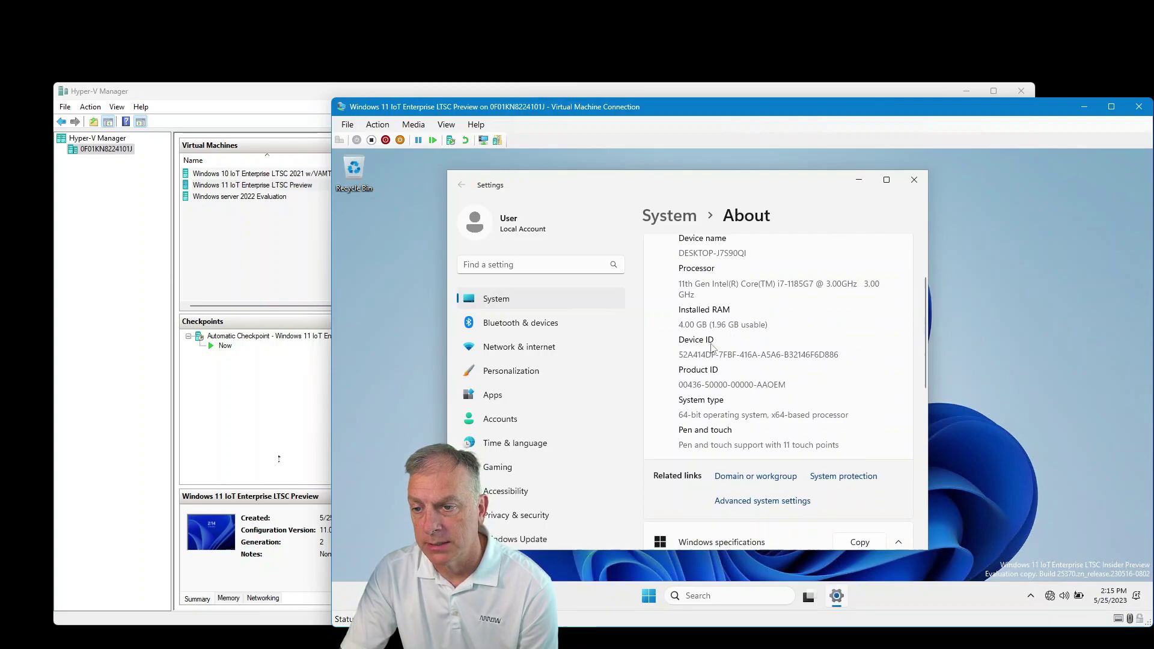
{"action": "scroll", "coordinate": [714, 346], "scroll_direction": "down", "scroll_amount": 2}
{"action": "scroll", "coordinate": [757, 358], "scroll_direction": "down", "scroll_amount": 4}
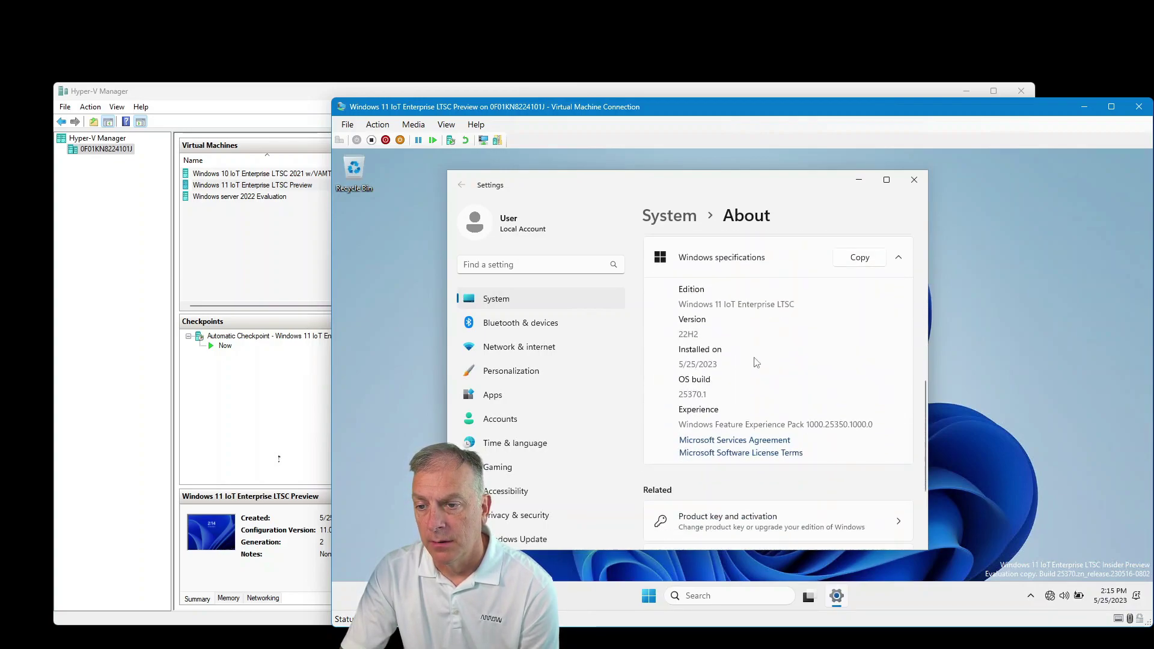
{"action": "scroll", "coordinate": [755, 363], "scroll_direction": "up", "scroll_amount": 1}
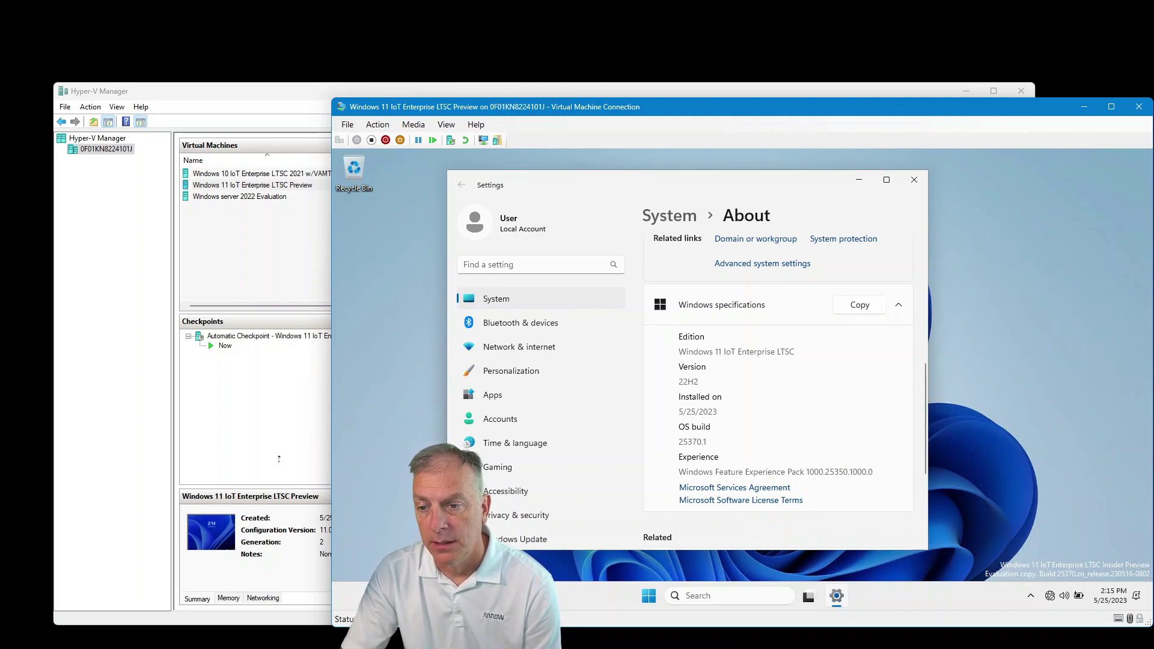
{"action": "scroll", "coordinate": [814, 479], "scroll_direction": "down", "scroll_amount": 1}
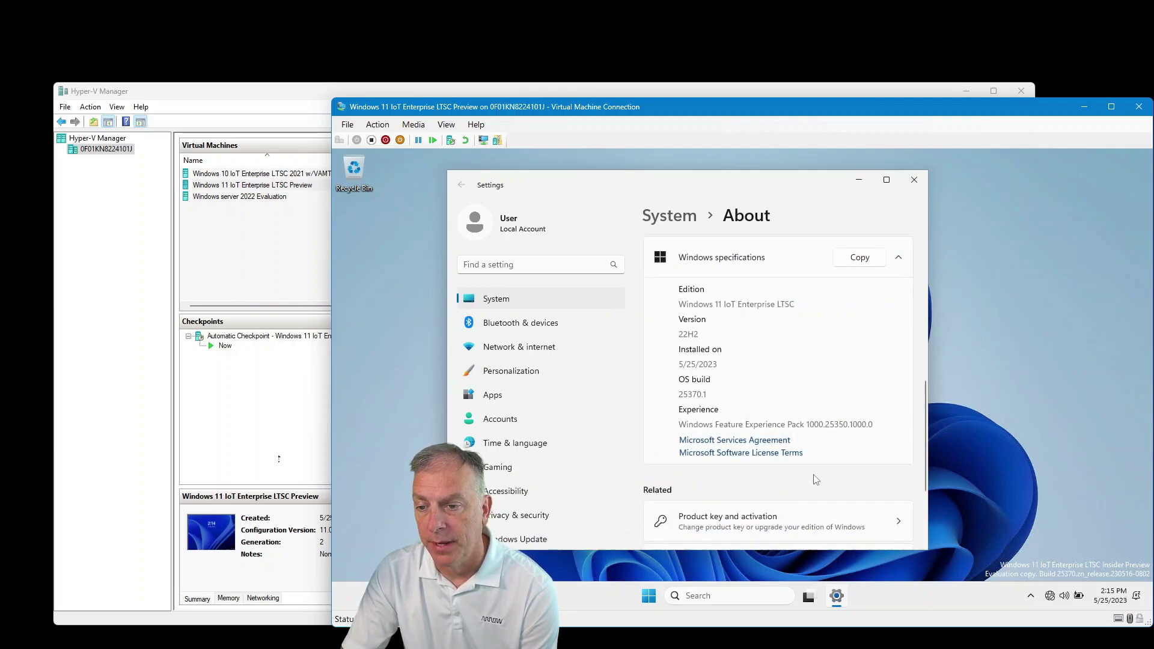
{"action": "scroll", "coordinate": [815, 479], "scroll_direction": "down", "scroll_amount": 3}
Review product key and activation, return to System About, then close Settings.
{"action": "left_click", "coordinate": [719, 394]}
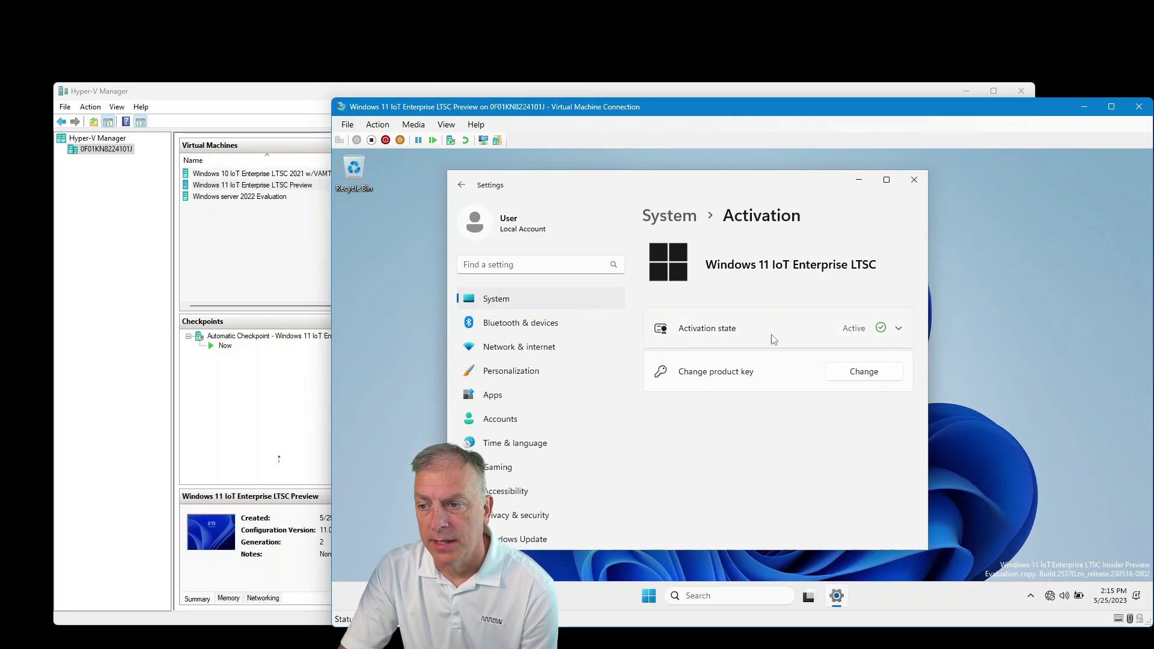
{"action": "left_click", "coordinate": [669, 215]}
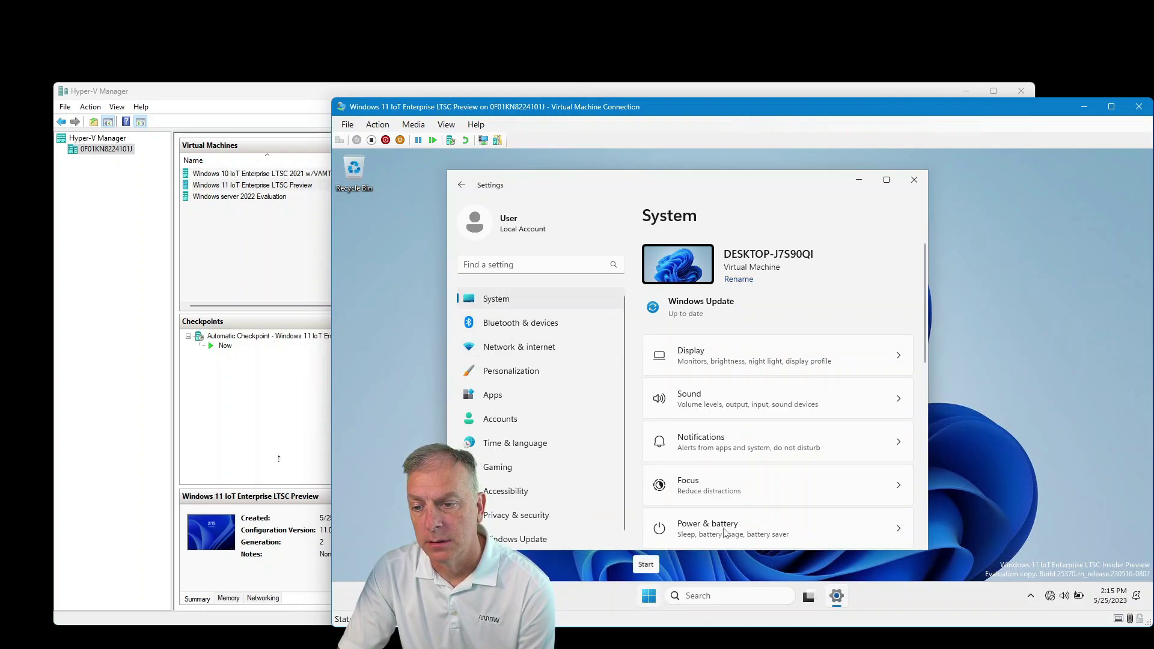
{"action": "scroll", "coordinate": [541, 452], "scroll_direction": "down", "scroll_amount": 1}
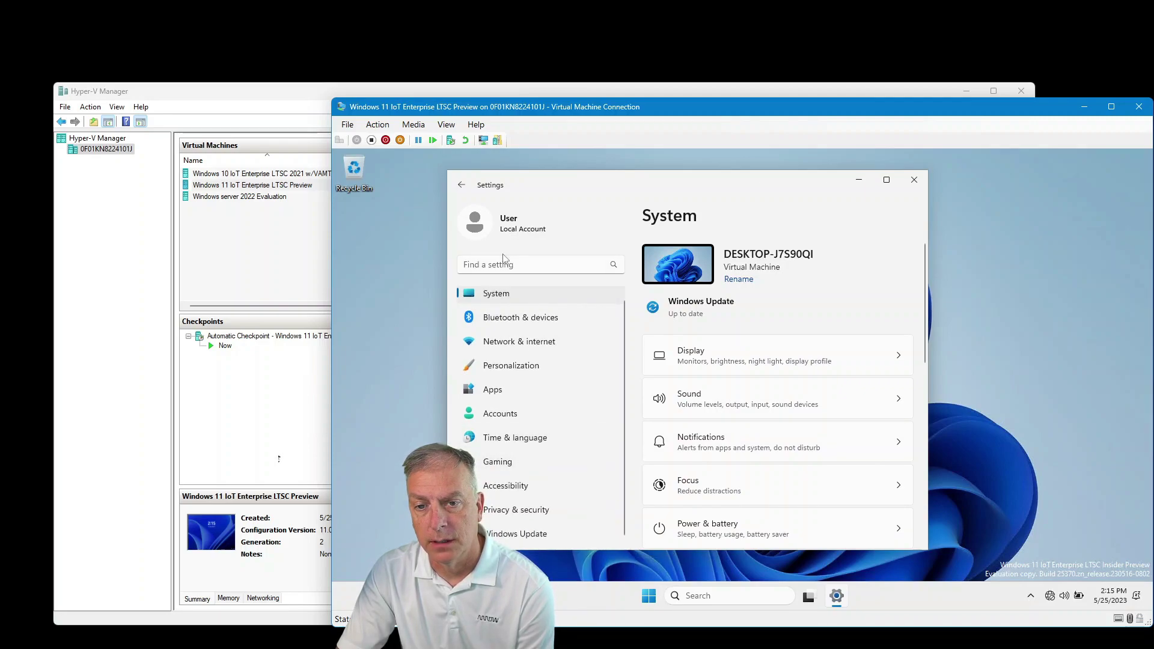
{"action": "scroll", "coordinate": [766, 406], "scroll_direction": "down", "scroll_amount": 3}
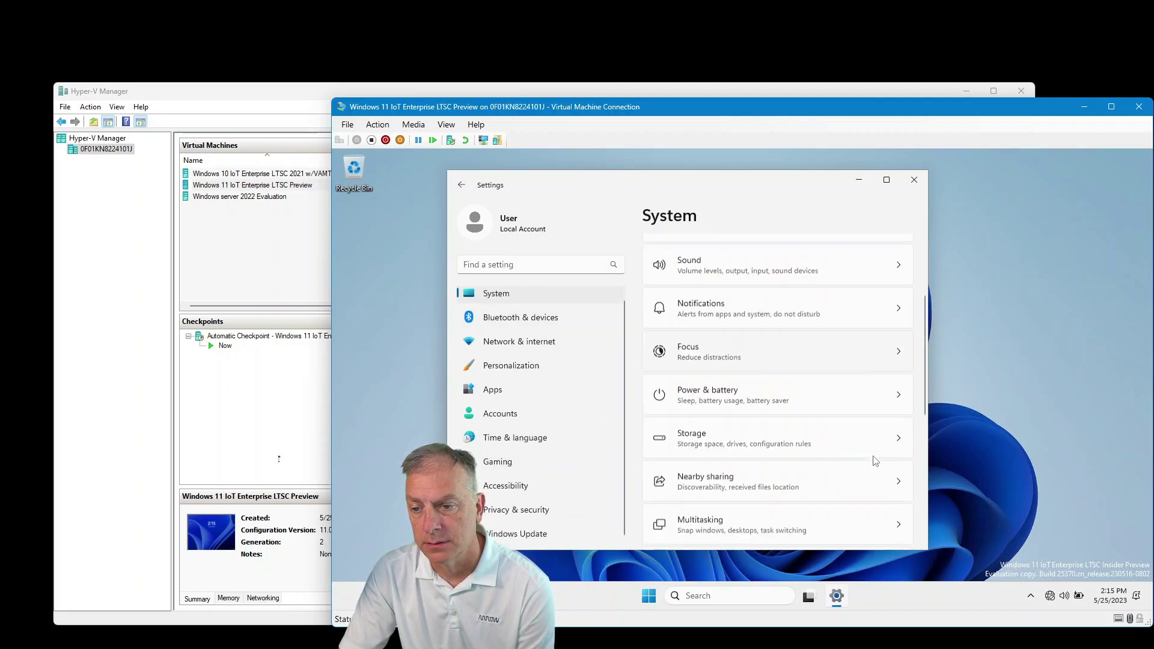
{"action": "scroll", "coordinate": [767, 406], "scroll_direction": "down", "scroll_amount": 3}
{"action": "scroll", "coordinate": [767, 406], "scroll_direction": "down", "scroll_amount": 3}
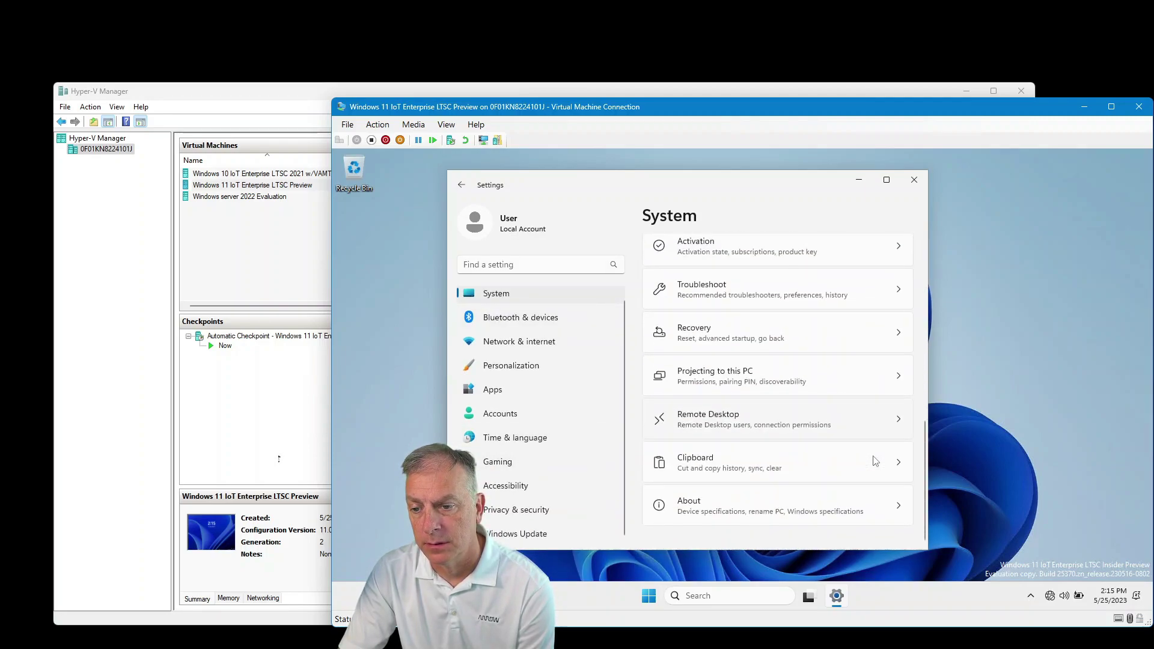
{"action": "left_click", "coordinate": [686, 512]}
{"action": "scroll", "coordinate": [751, 433], "scroll_direction": "down", "scroll_amount": 3}
{"action": "scroll", "coordinate": [751, 432], "scroll_direction": "down", "scroll_amount": 3}
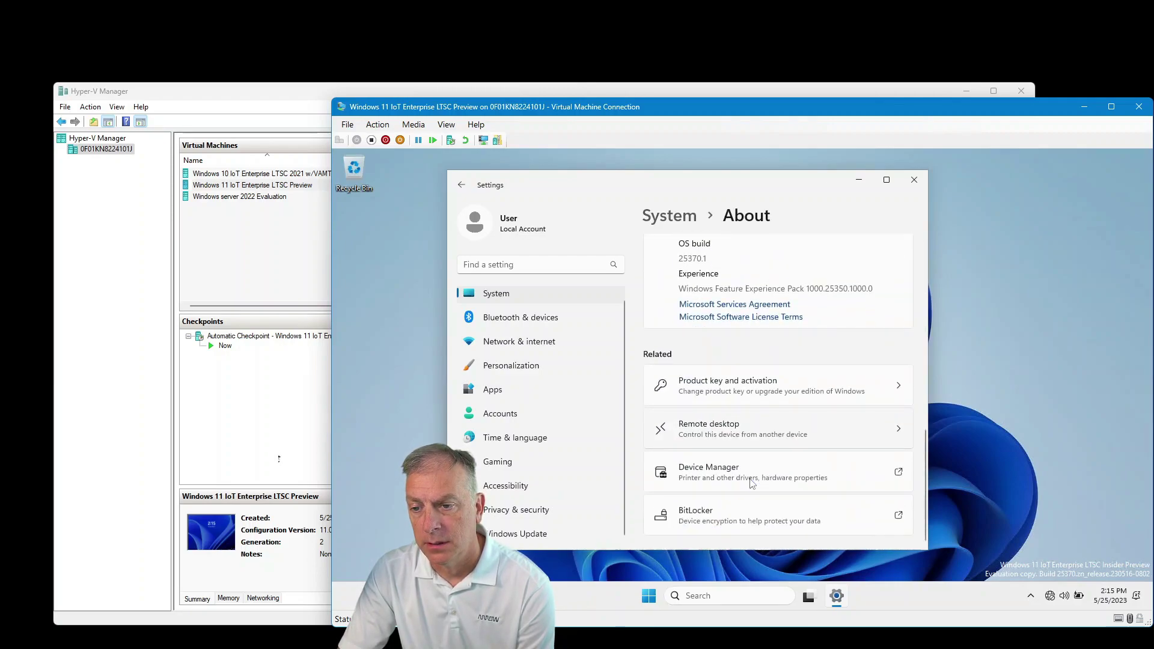
{"action": "scroll", "coordinate": [752, 451], "scroll_direction": "up", "scroll_amount": 2}
{"action": "scroll", "coordinate": [751, 485], "scroll_direction": "up", "scroll_amount": 1}
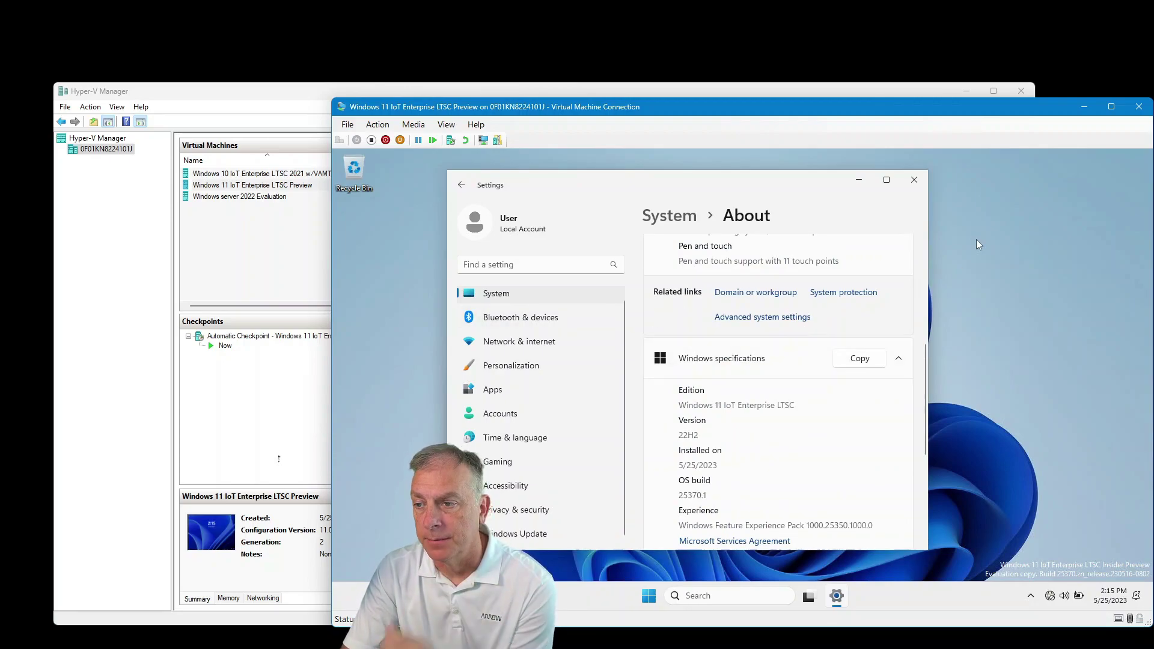
{"action": "left_click", "coordinate": [916, 180]}
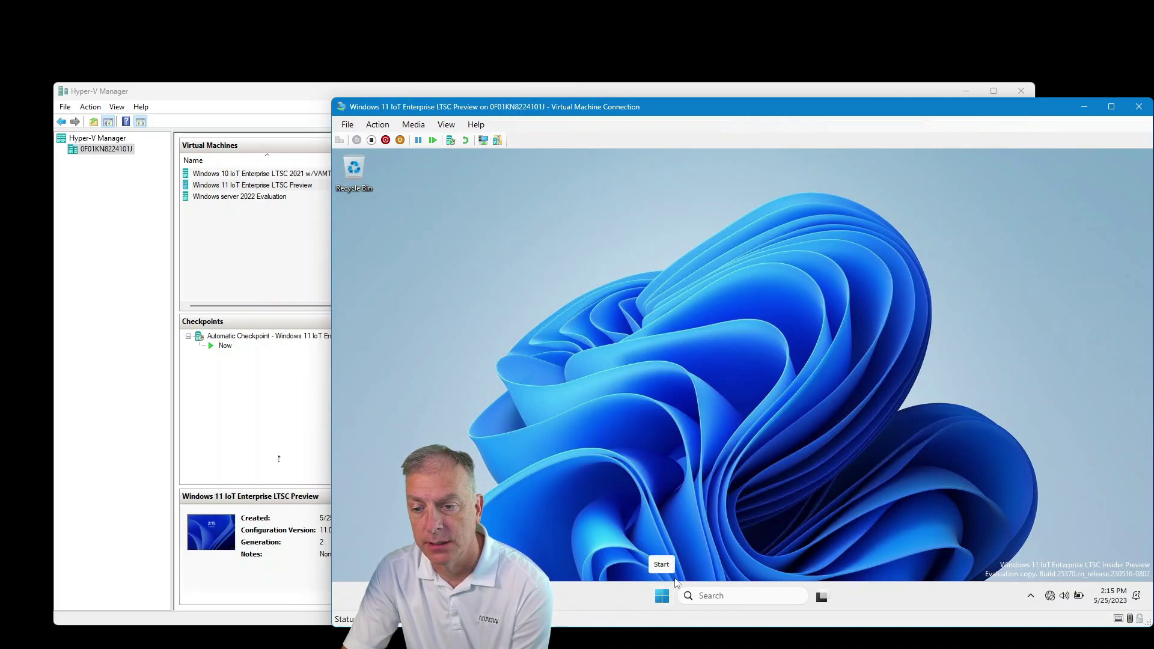
{"action": "left_click", "coordinate": [662, 596]}
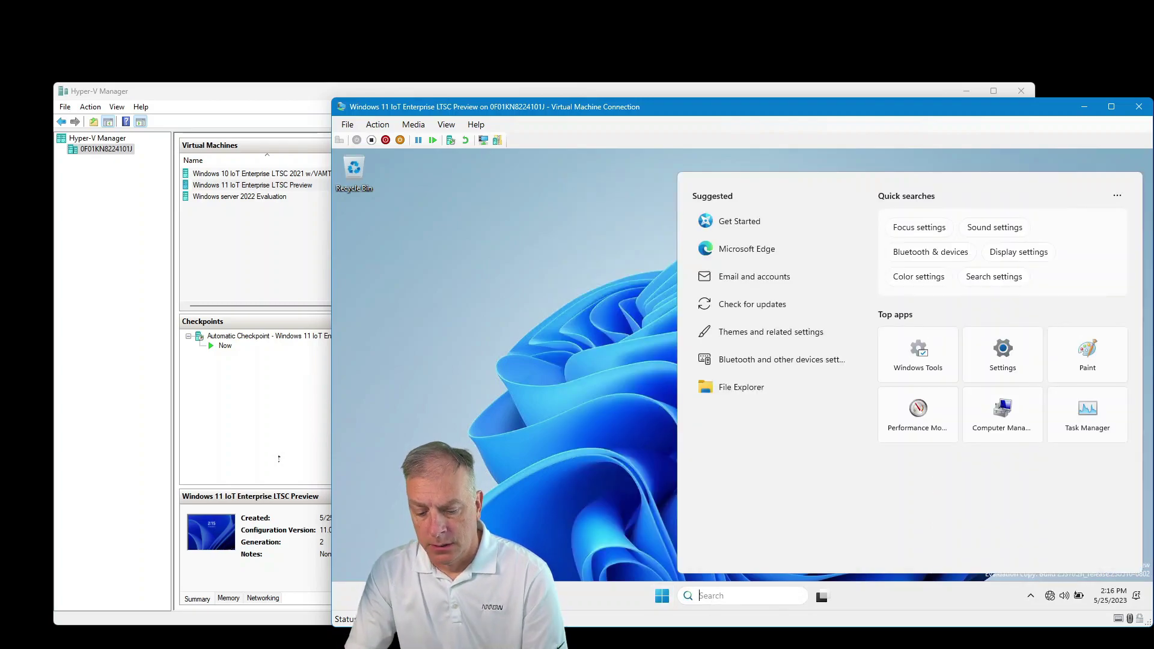
{"action": "type", "text": "Store"}
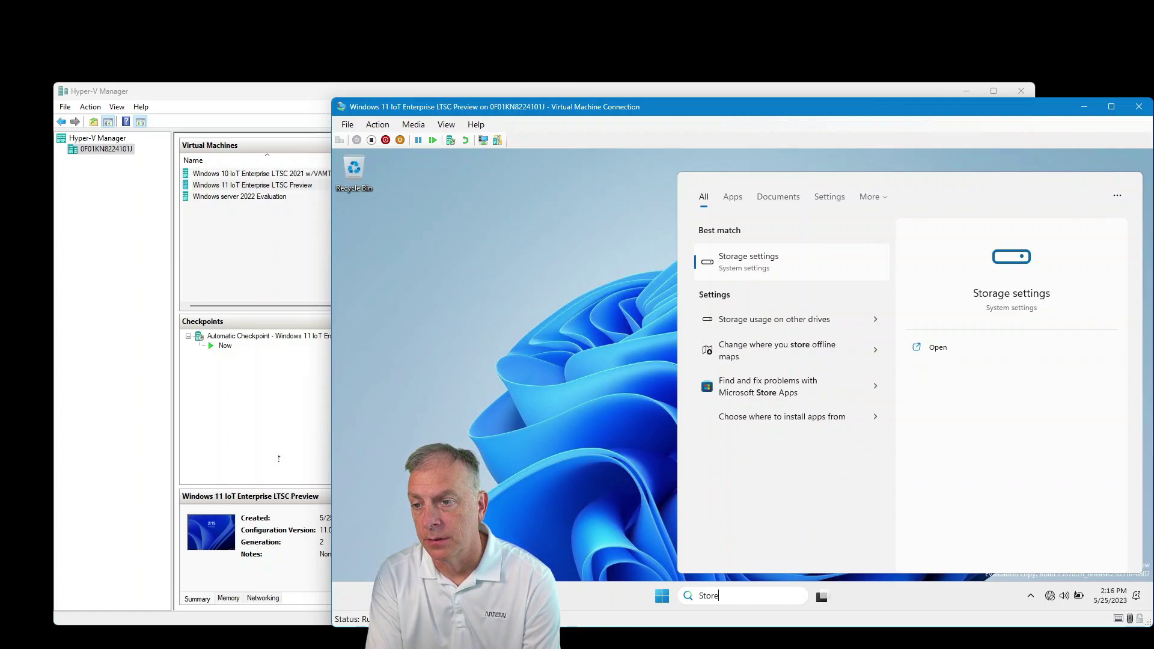
{"action": "key", "text": "BackSpace"}
{"action": "key", "text": "BackSpace"}
{"action": "key", "text": "BackSpace"}
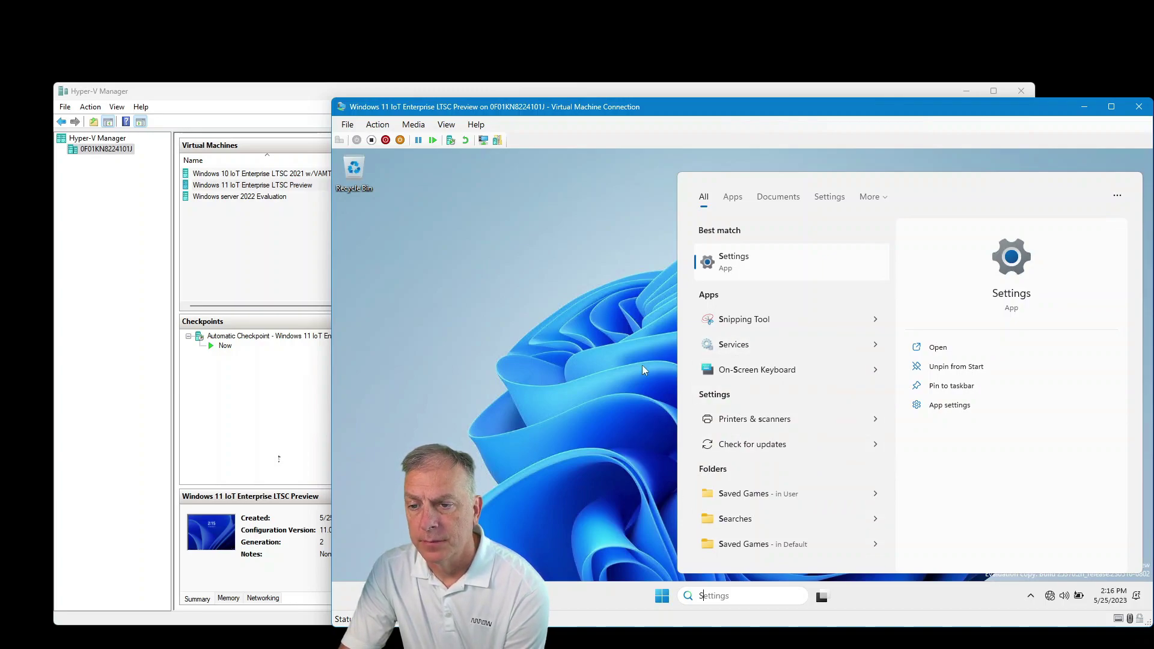
{"action": "key", "text": "Escape"}
{"action": "right_click", "coordinate": [663, 596]}
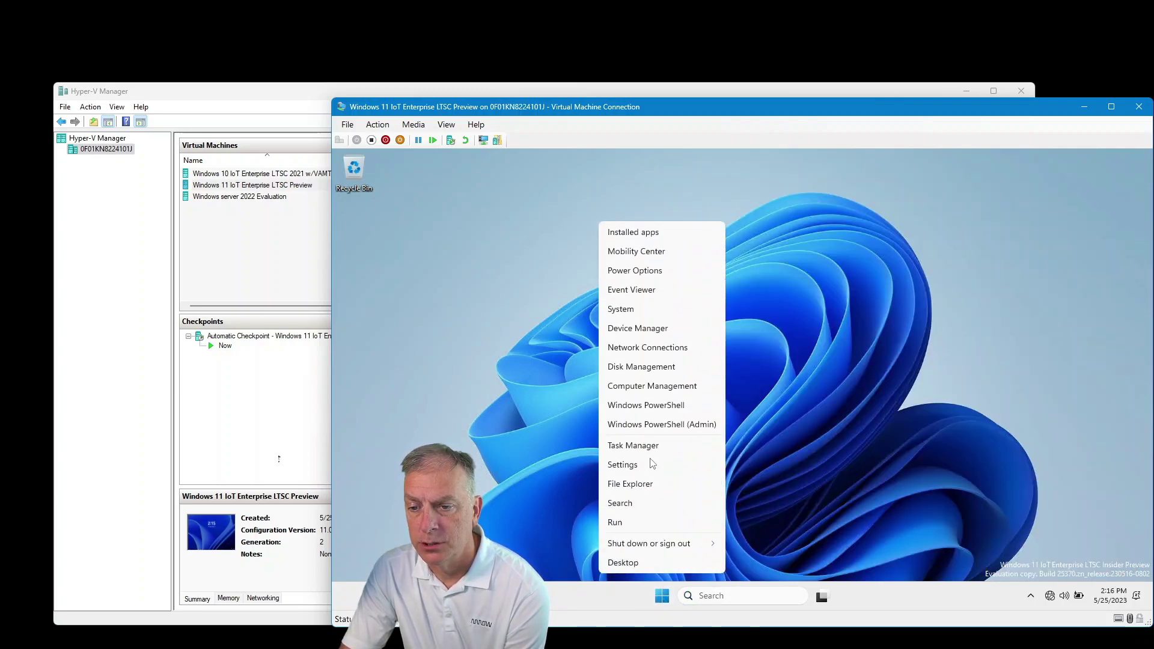
{"action": "left_click", "coordinate": [631, 492]}
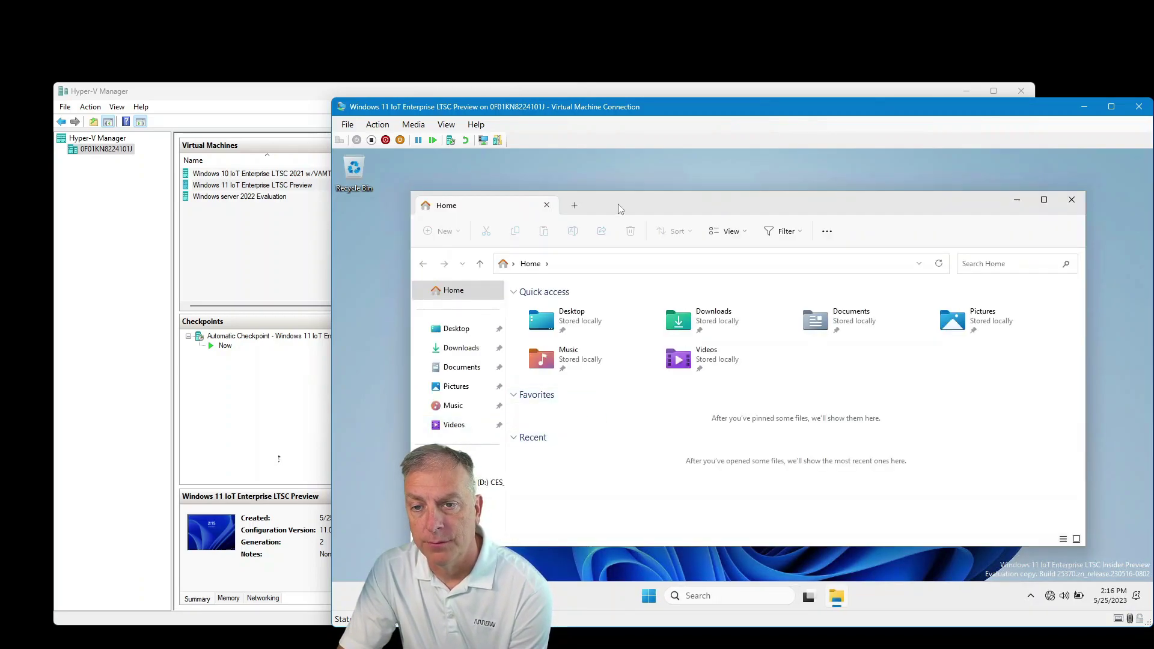
{"action": "left_click_drag", "start_coordinate": [646, 200], "coordinate": [764, 180]}
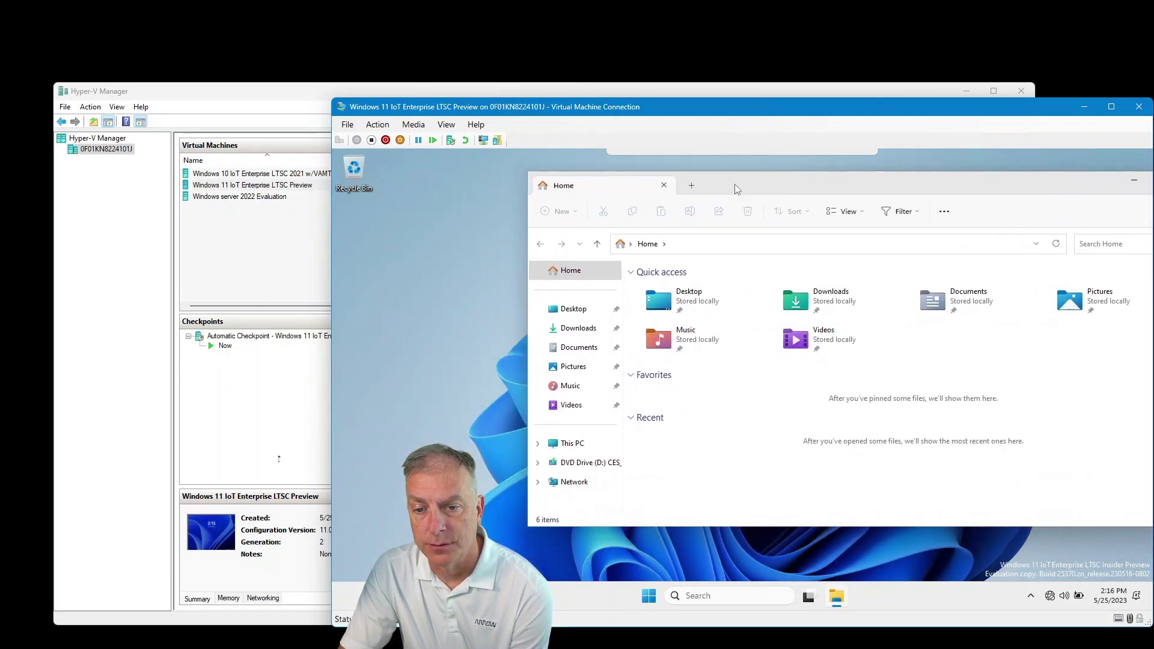
{"action": "left_click", "coordinate": [571, 443]}
{"action": "left_click", "coordinate": [703, 304]}
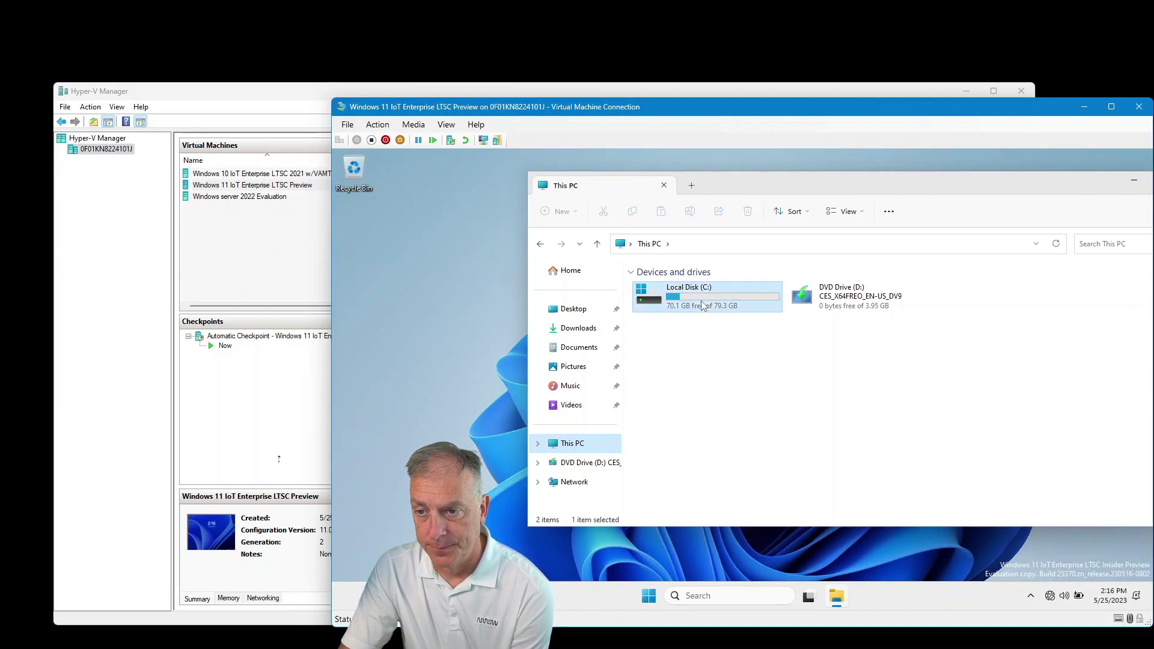
{"action": "right_click", "coordinate": [704, 304]}
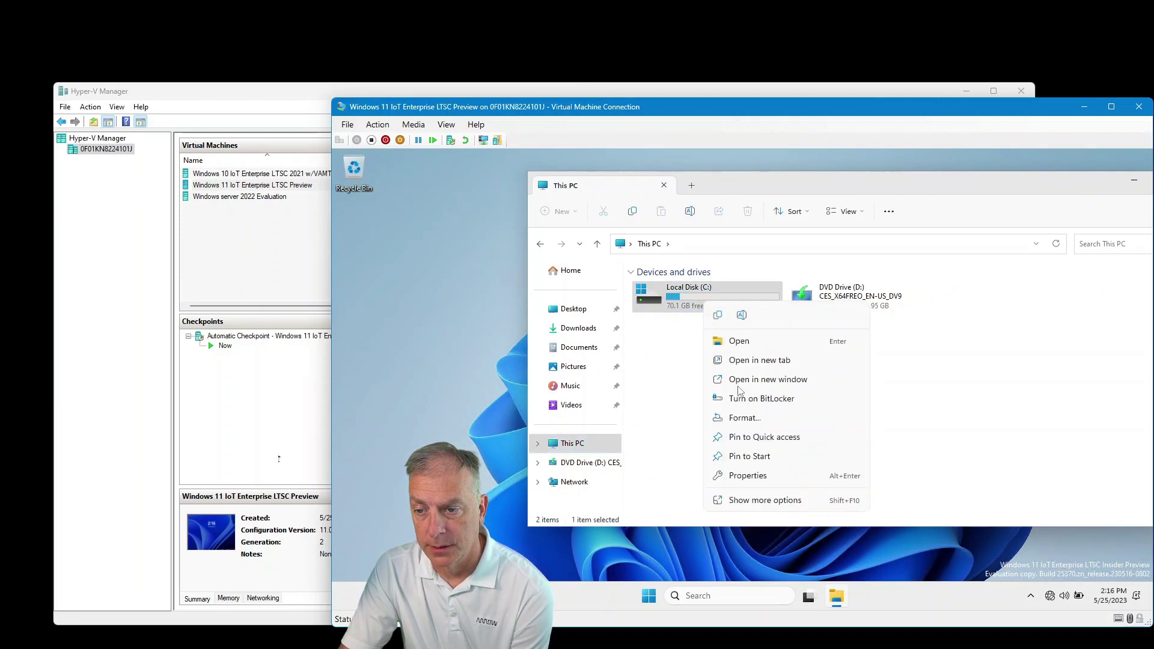
{"action": "left_click", "coordinate": [749, 476]}
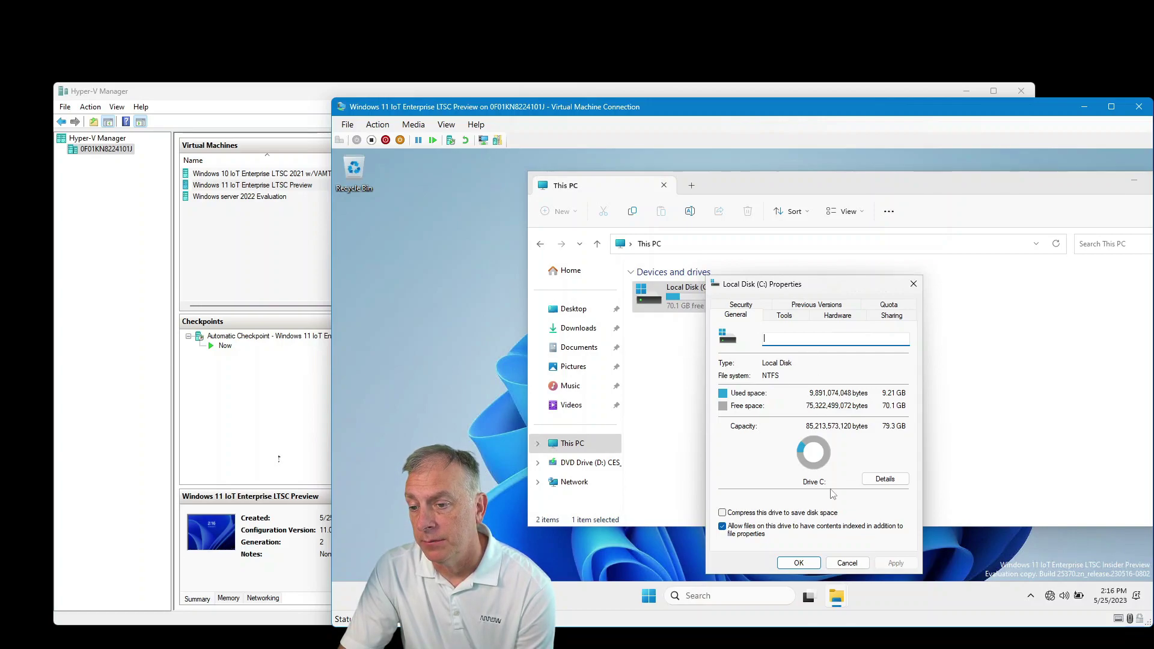
{"action": "left_click", "coordinate": [798, 563]}
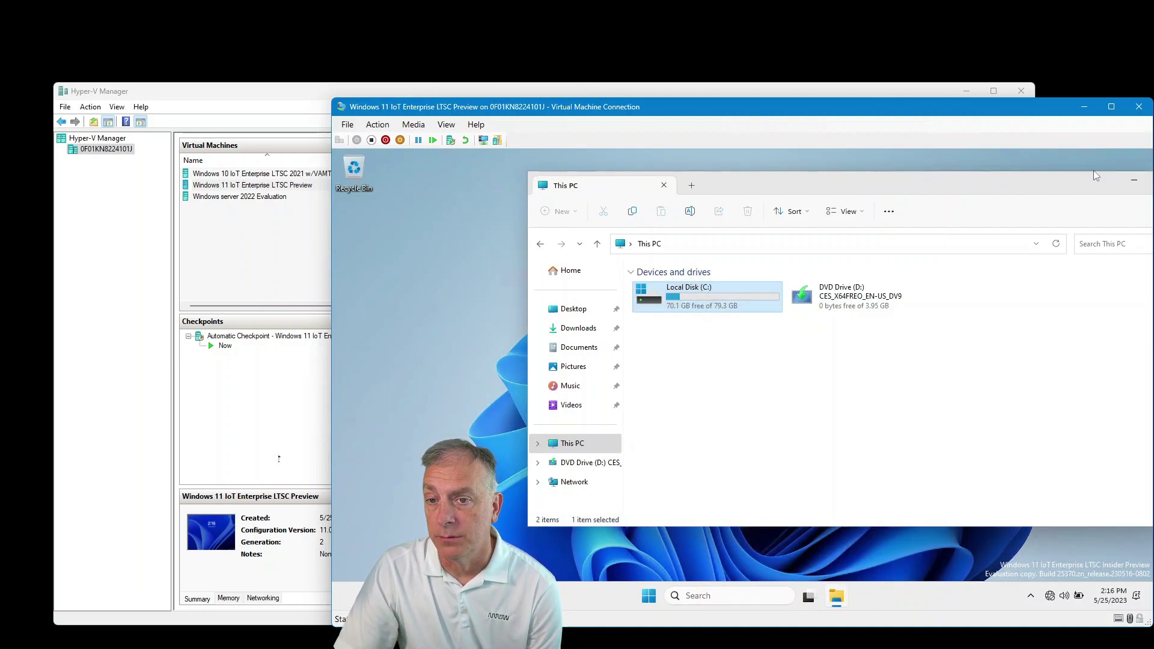
{"action": "left_click_drag", "start_coordinate": [1029, 194], "coordinate": [992, 192]}
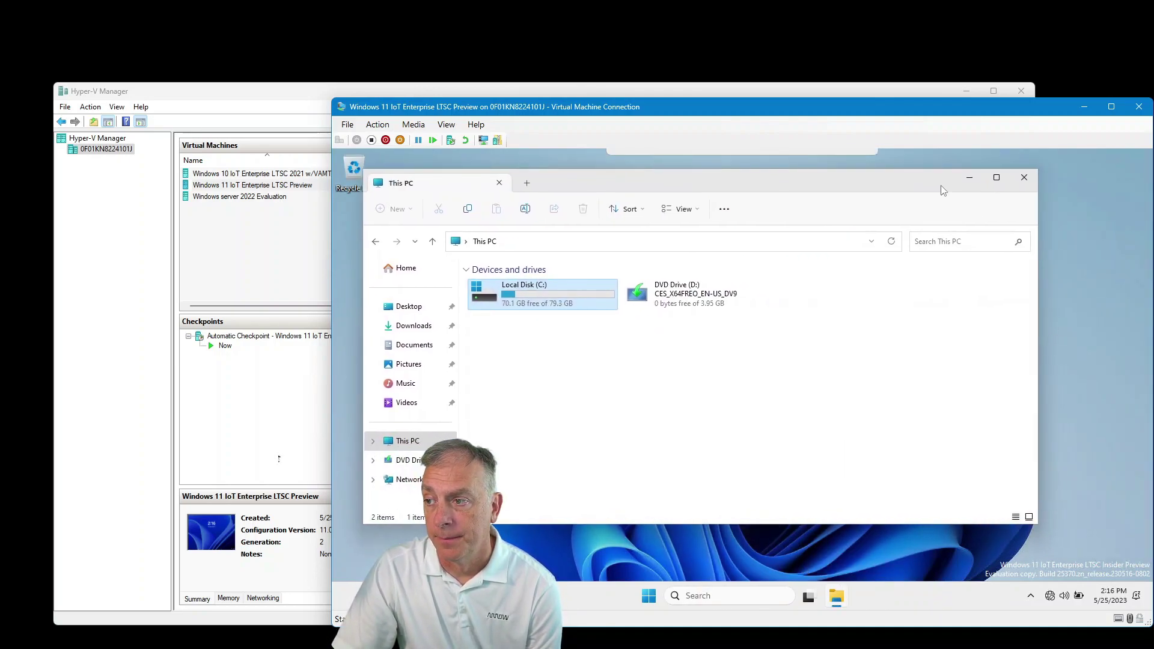
{"action": "left_click", "coordinate": [1025, 180]}
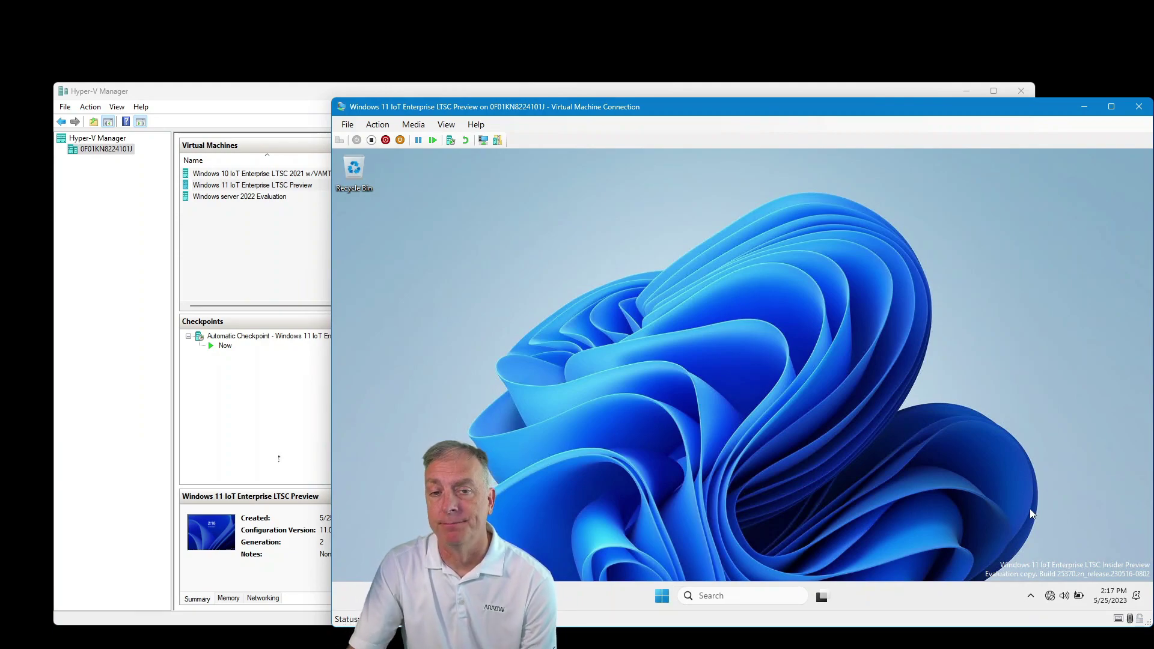